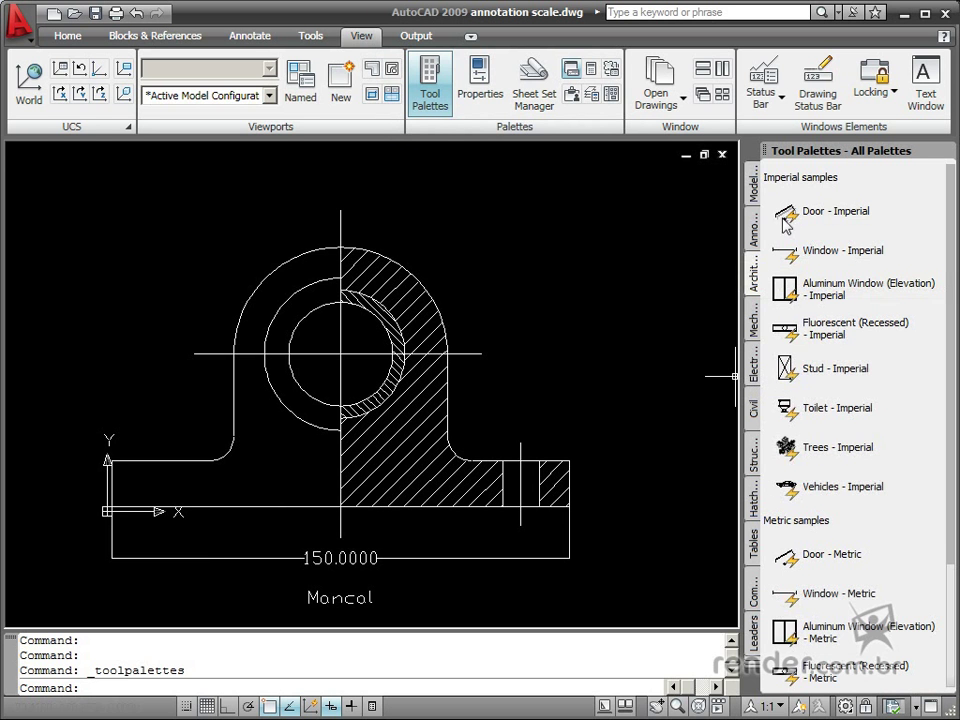
Browse the Modeling, Annotation, Architectural, Mechanical, Electrical, Civil, Structural and Hatches palettes in turn
left_click(753, 190)
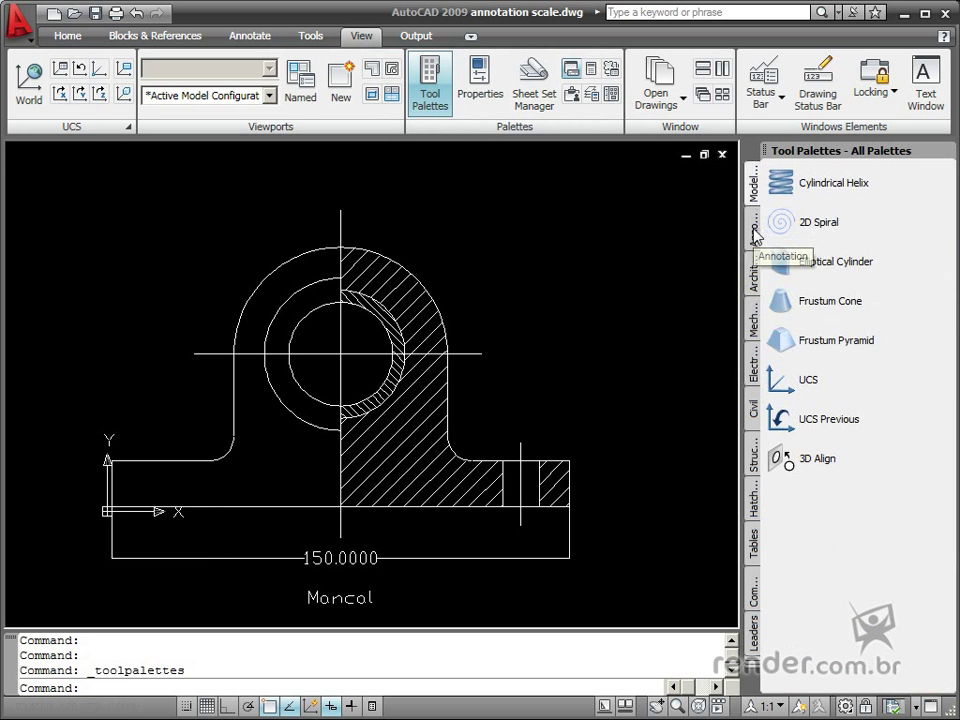
left_click(754, 228)
left_click(753, 287)
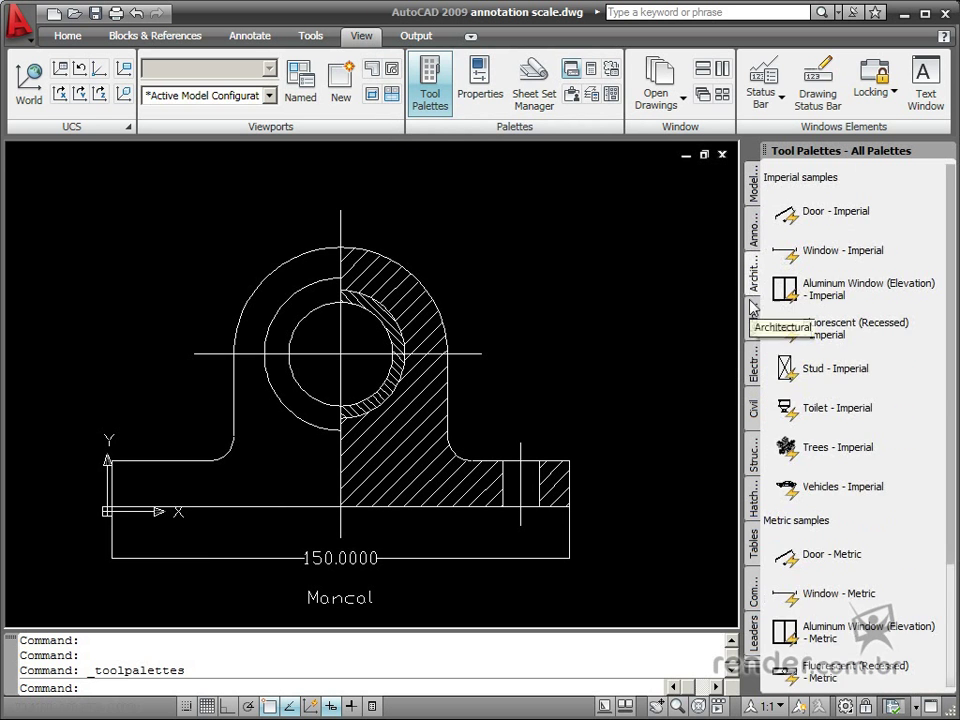
left_click(754, 325)
left_click(753, 368)
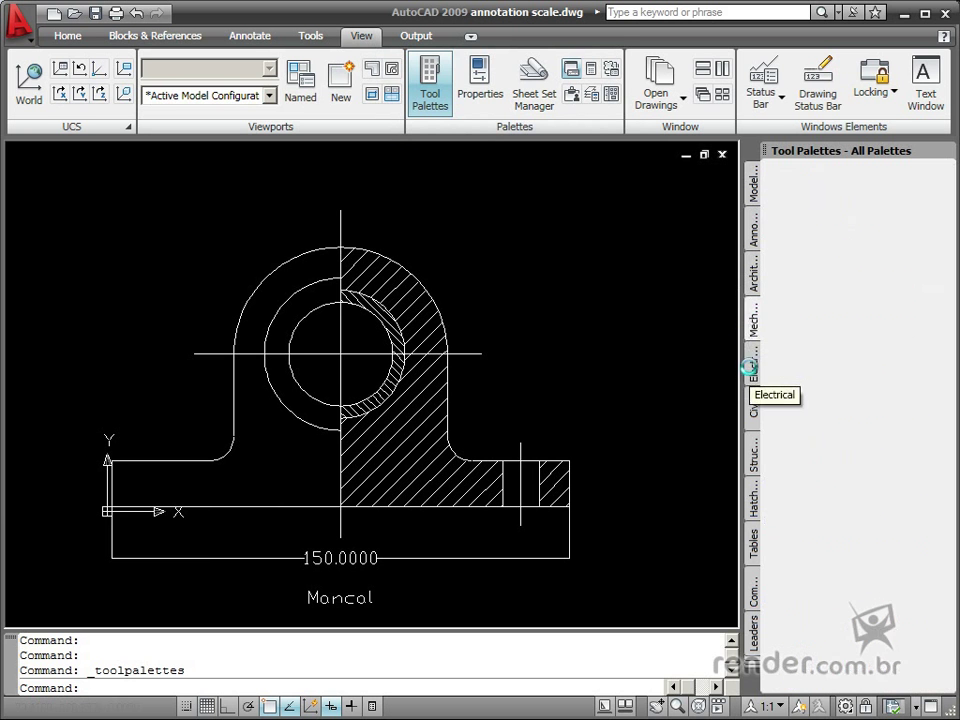
left_click(753, 409)
left_click(756, 462)
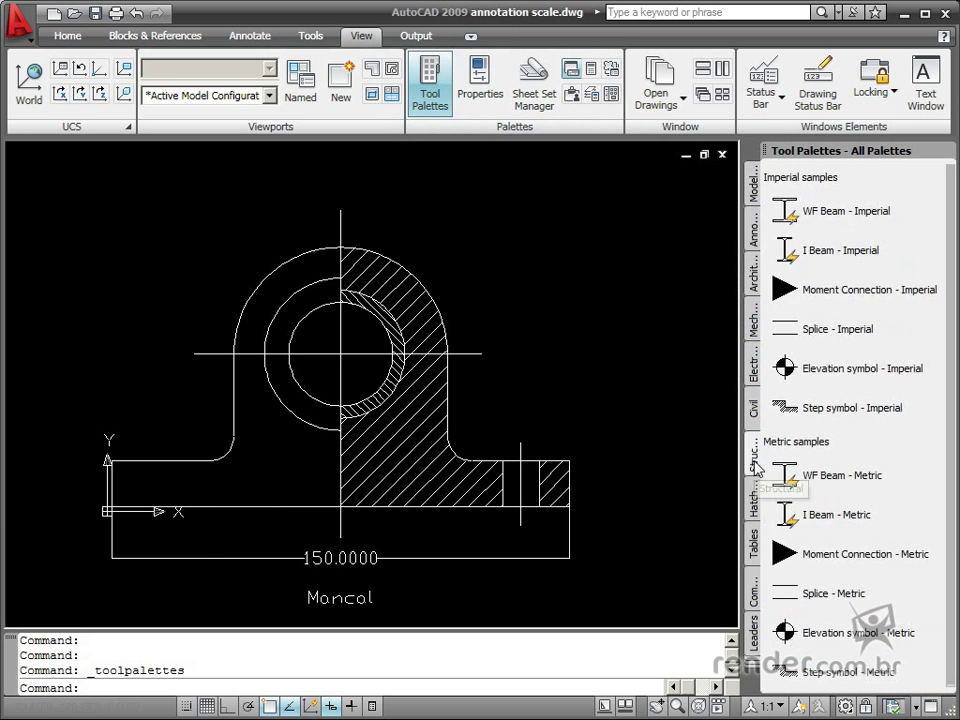
left_click(755, 505)
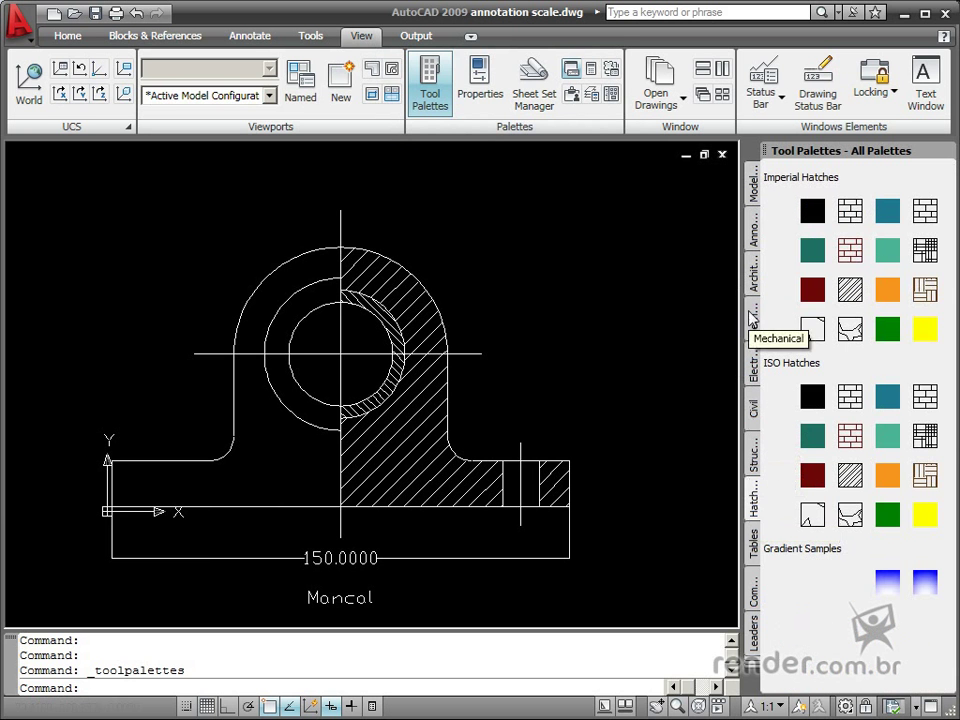
Revisit the Modeling, Architectural and Structural palettes, ending on Hatches and Fills
left_click(755, 190)
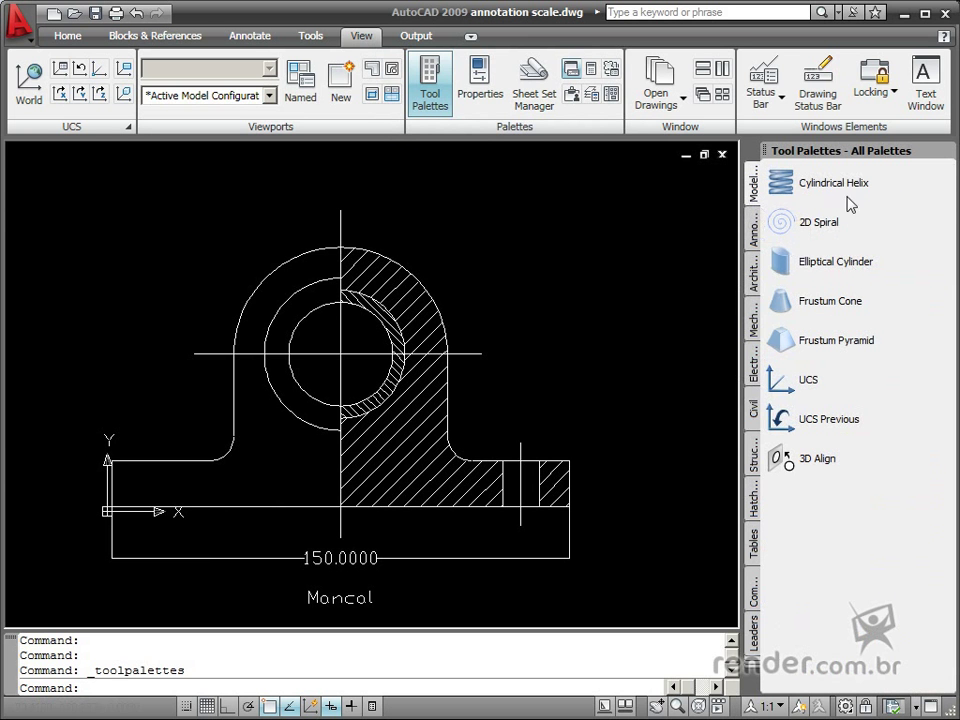
left_click(758, 285)
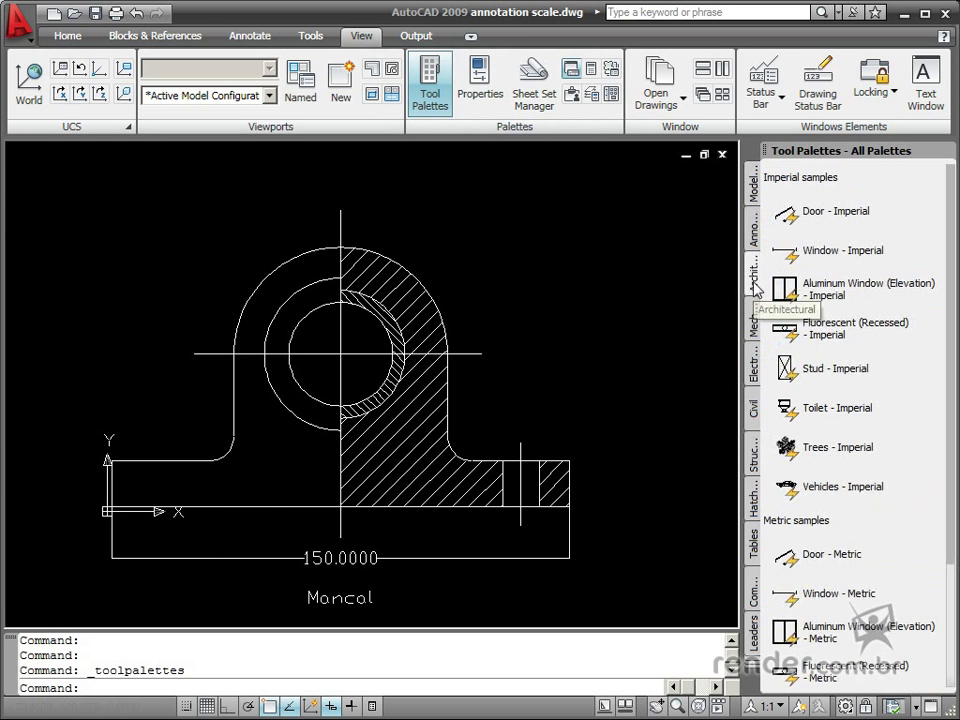
left_click(754, 455)
left_click(756, 505)
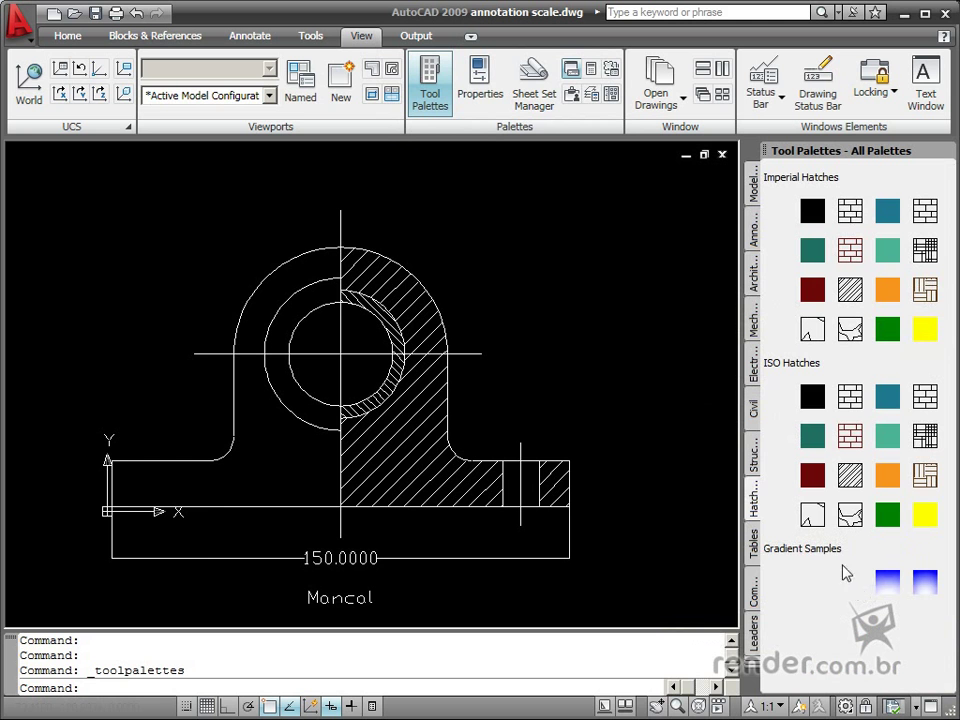
Add a New Palette from the palette tab menu and name it 'Render'
right_click(756, 500)
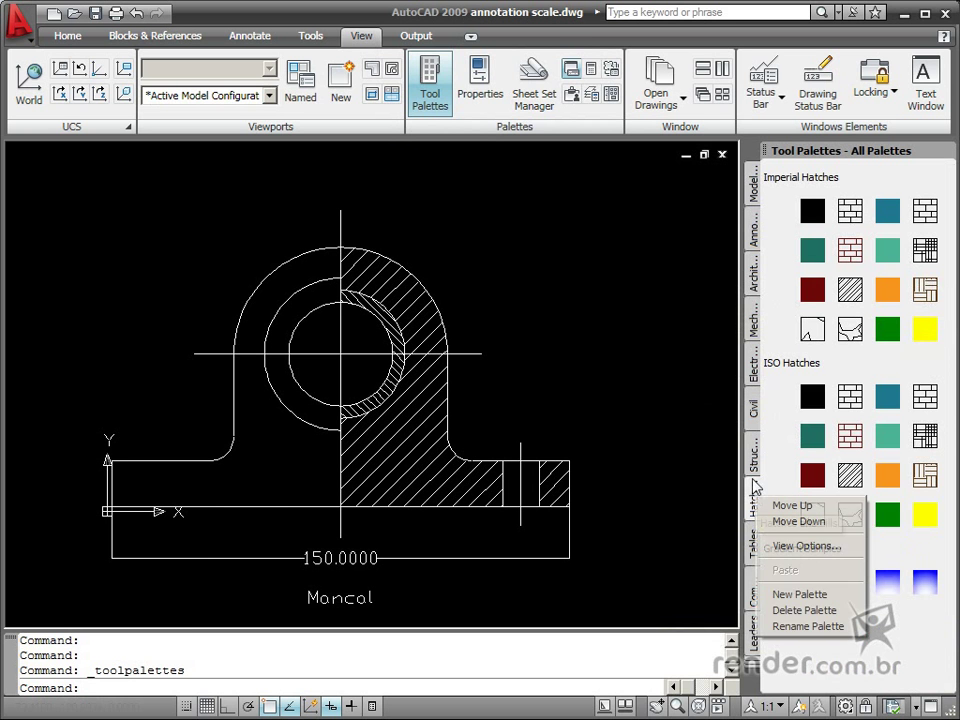
left_click(806, 598)
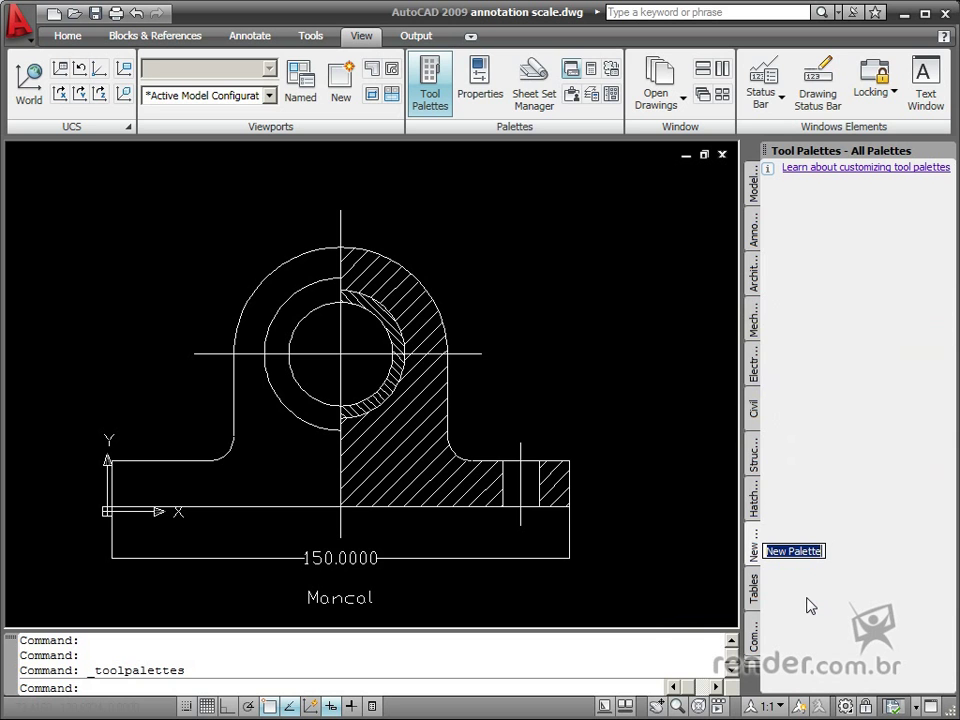
type("R")
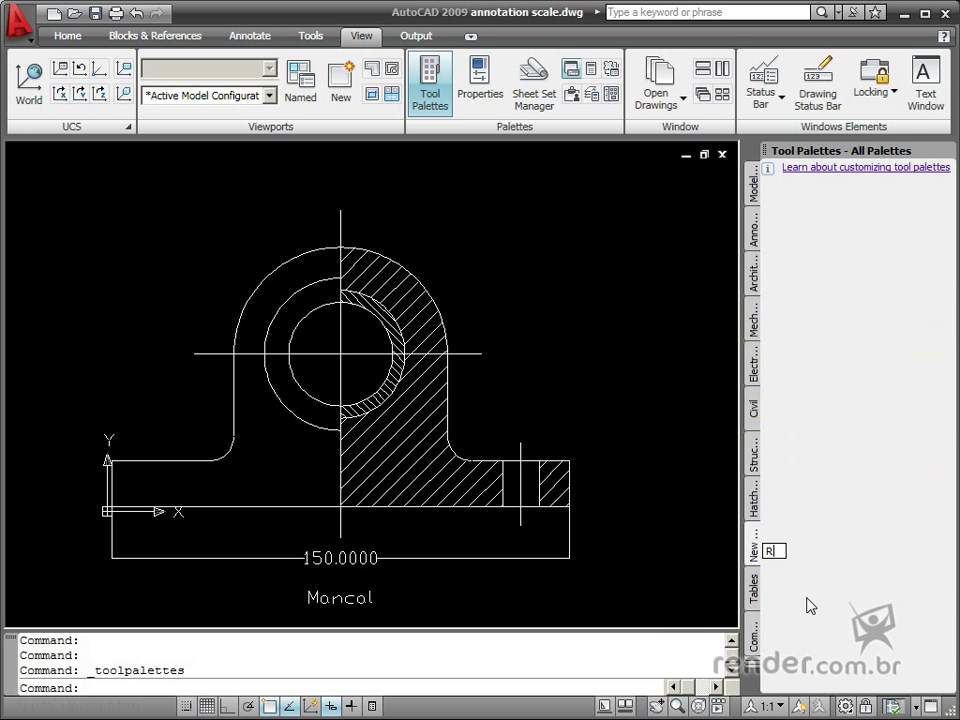
type("ender")
key("Return")
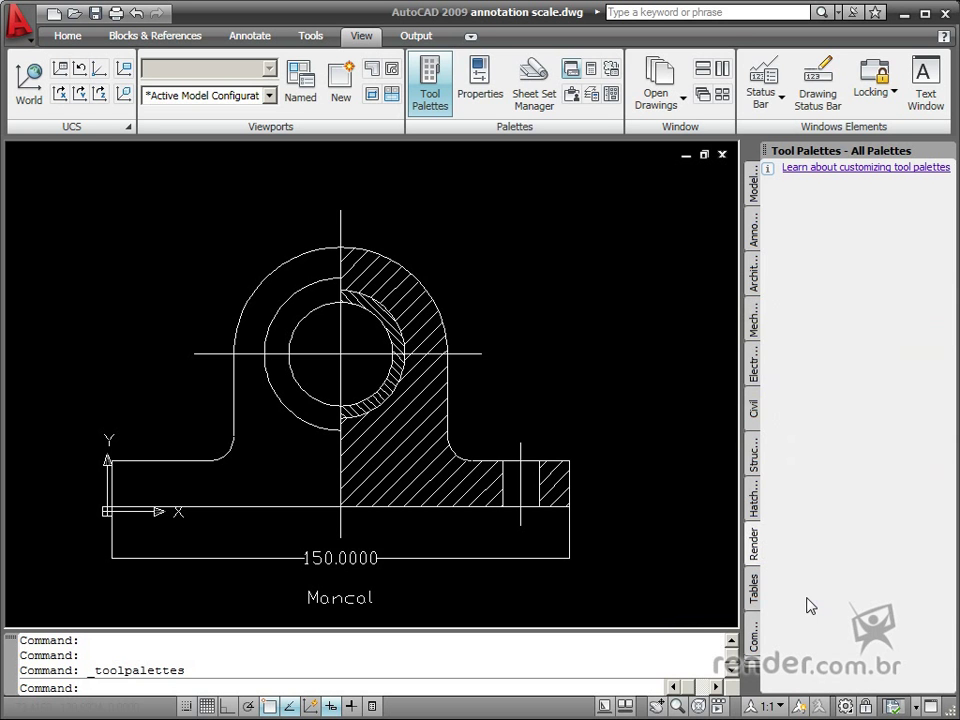
Open the command customization list and filter it with the search text 'ali'
right_click(867, 254)
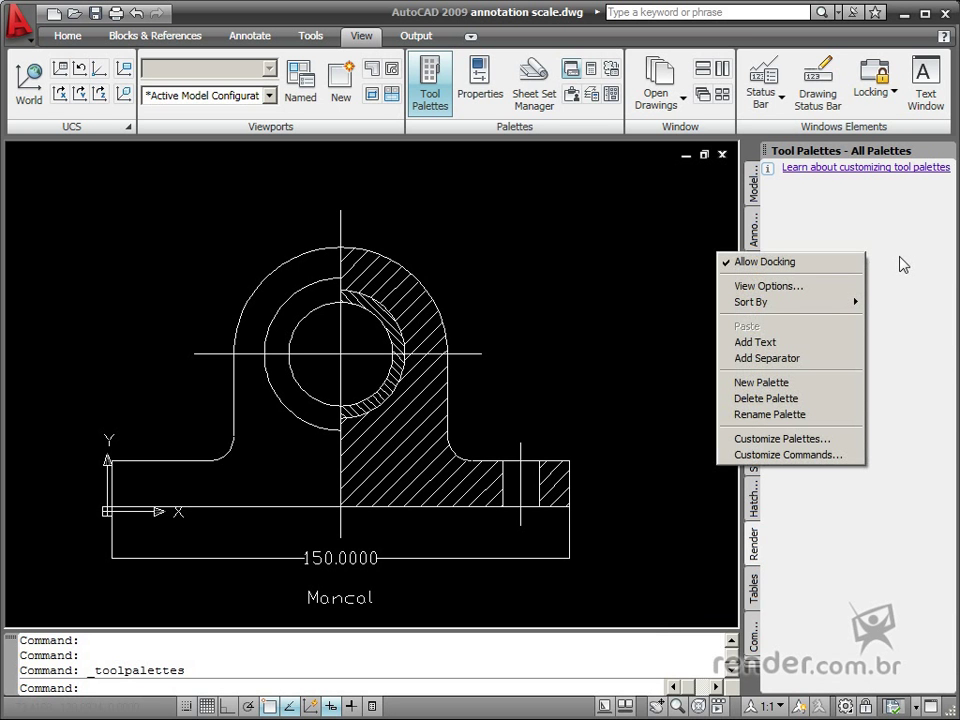
key("Escape")
key("Escape")
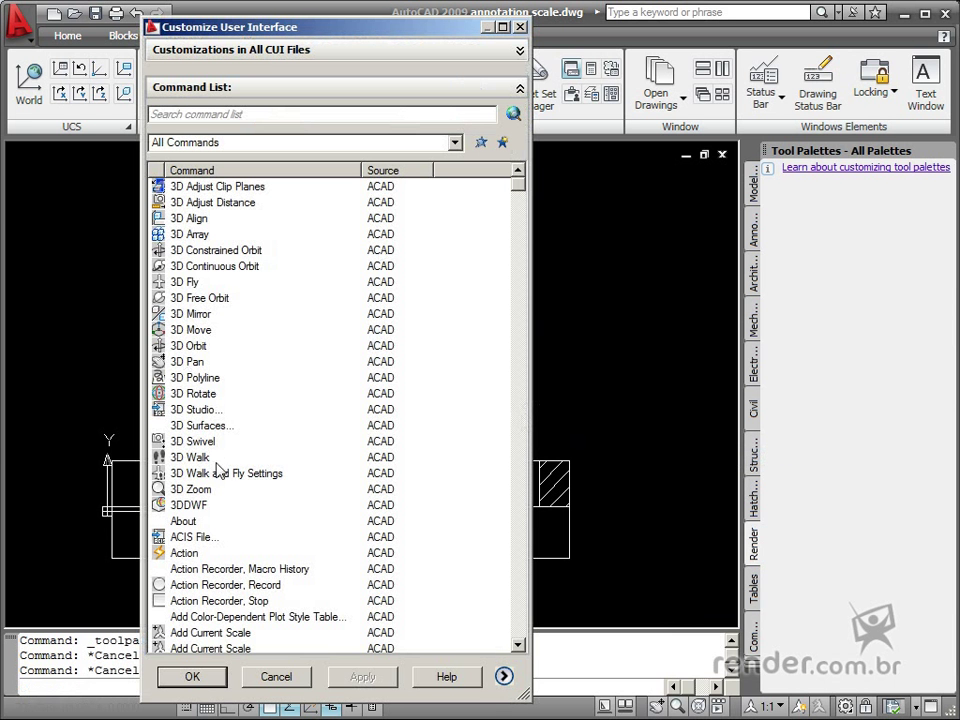
left_click(241, 116)
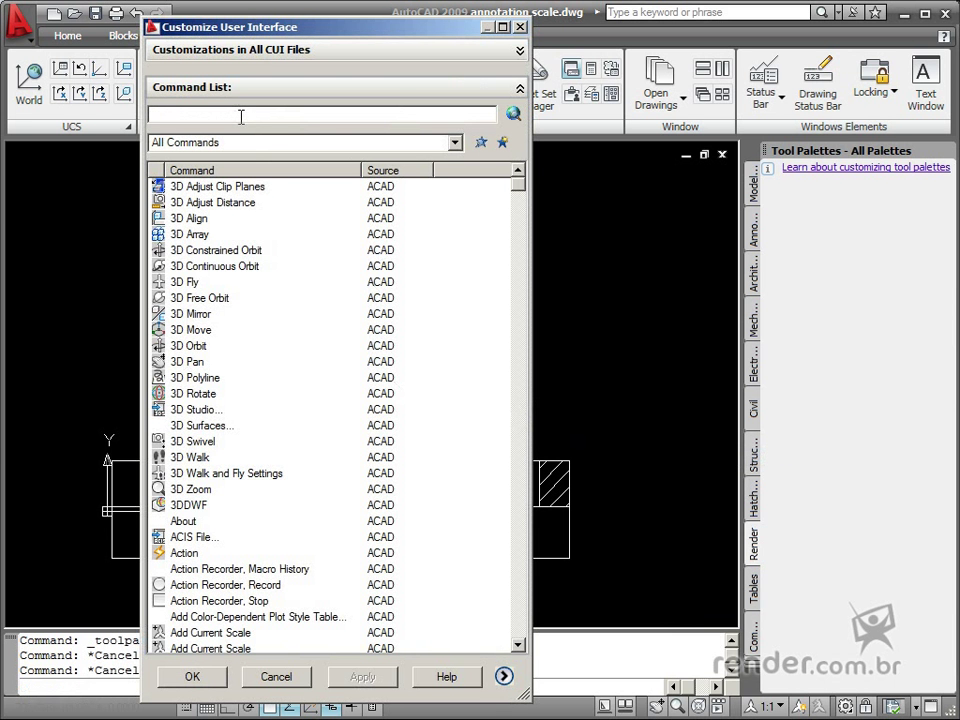
type("alogn")
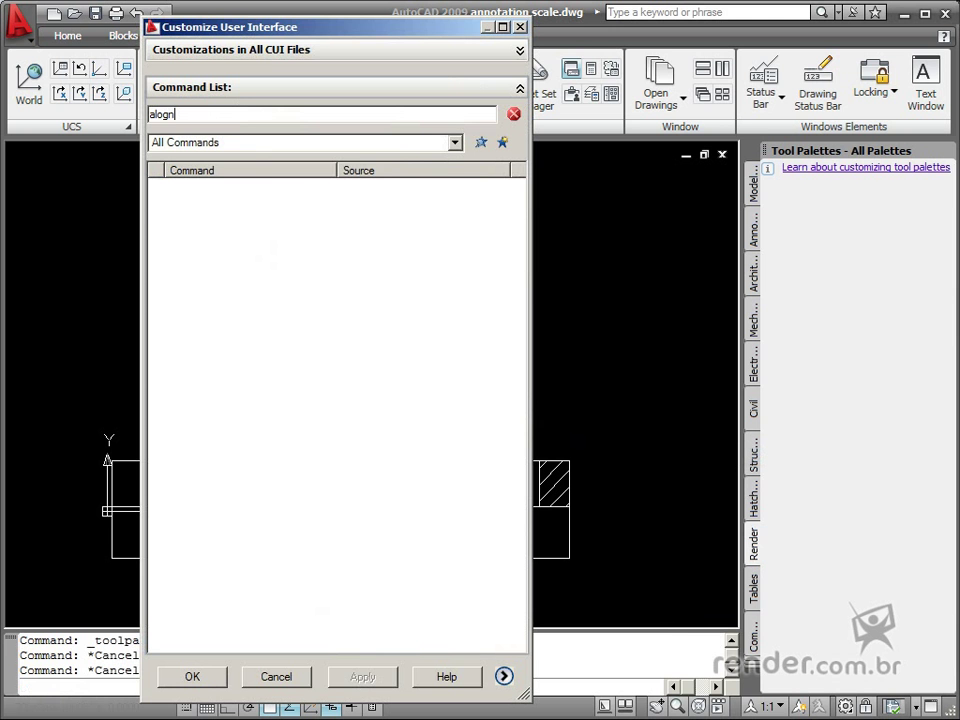
key("BackSpace")
key("BackSpace")
key("BackSpace")
type("i")
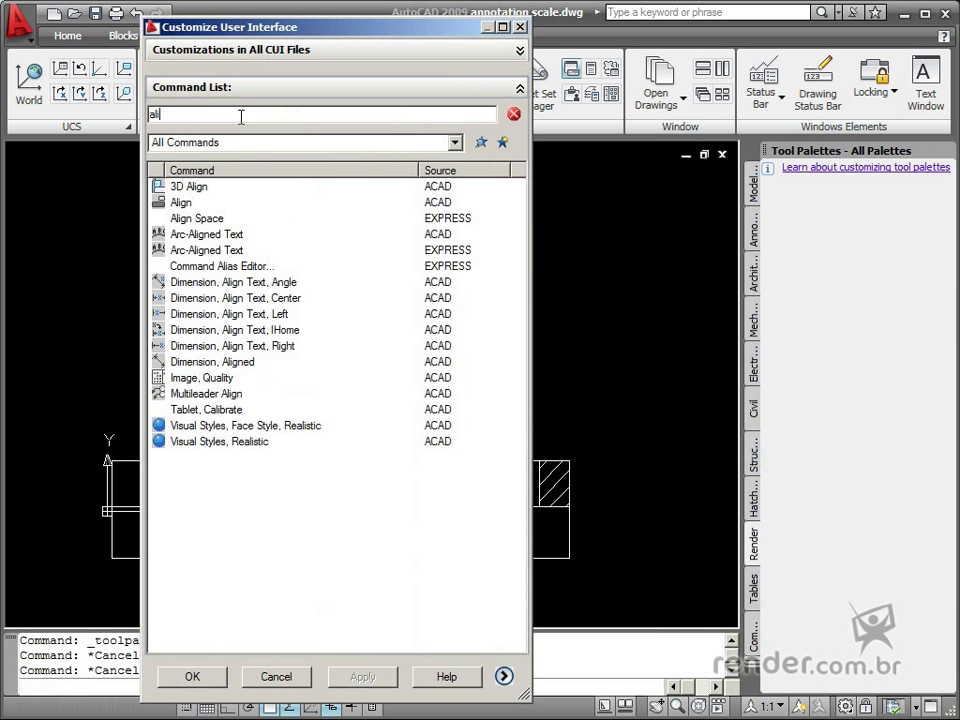
Drag Align, Arc-Aligned Text, Multileader Align and Dimension, Aligned onto Render, then close CUI
left_click(196, 219)
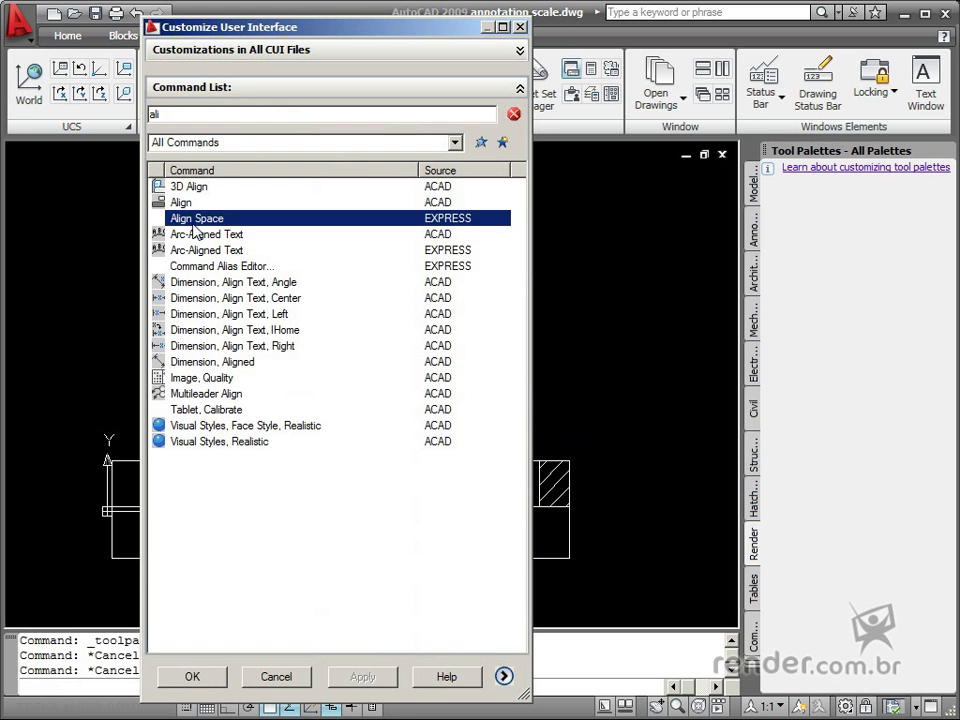
left_click(180, 202)
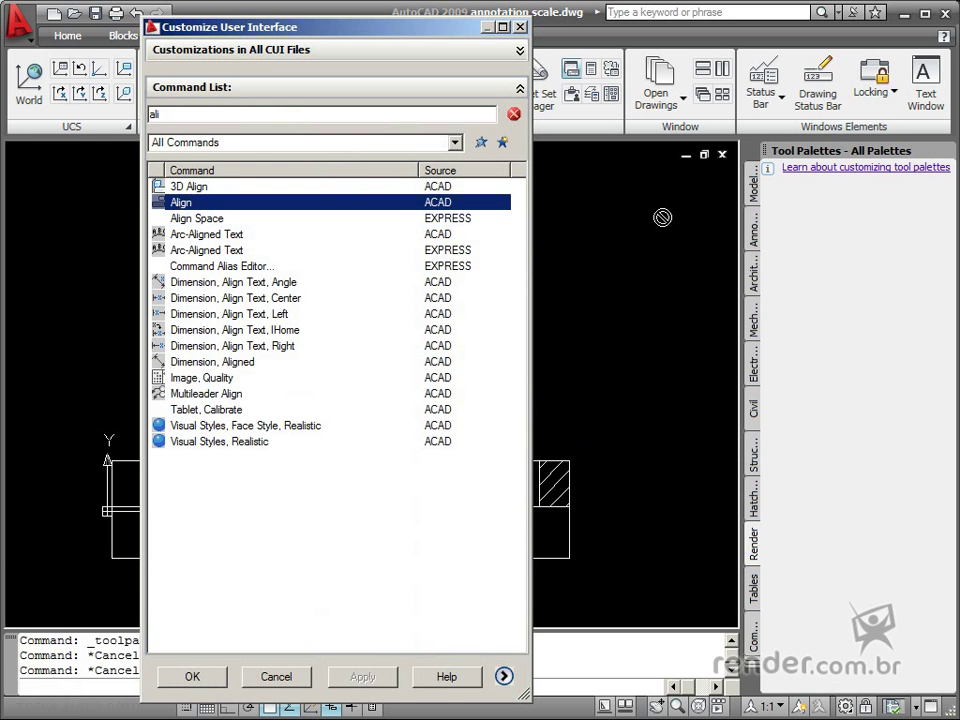
left_click_drag(830, 245, 830, 245)
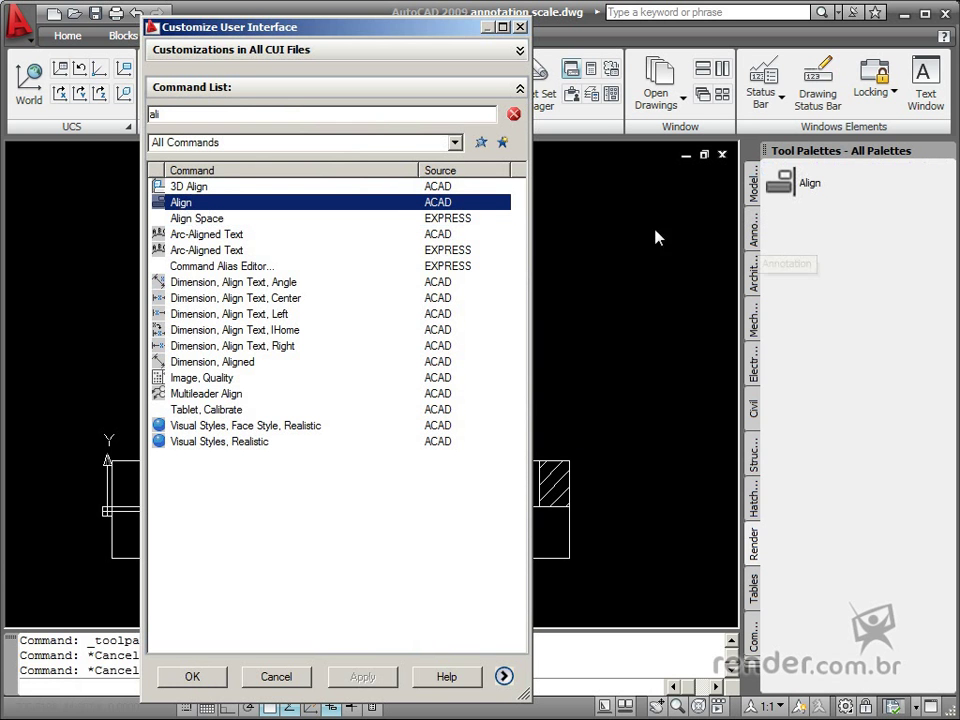
left_click(193, 236)
left_click_drag(193, 240, 862, 240)
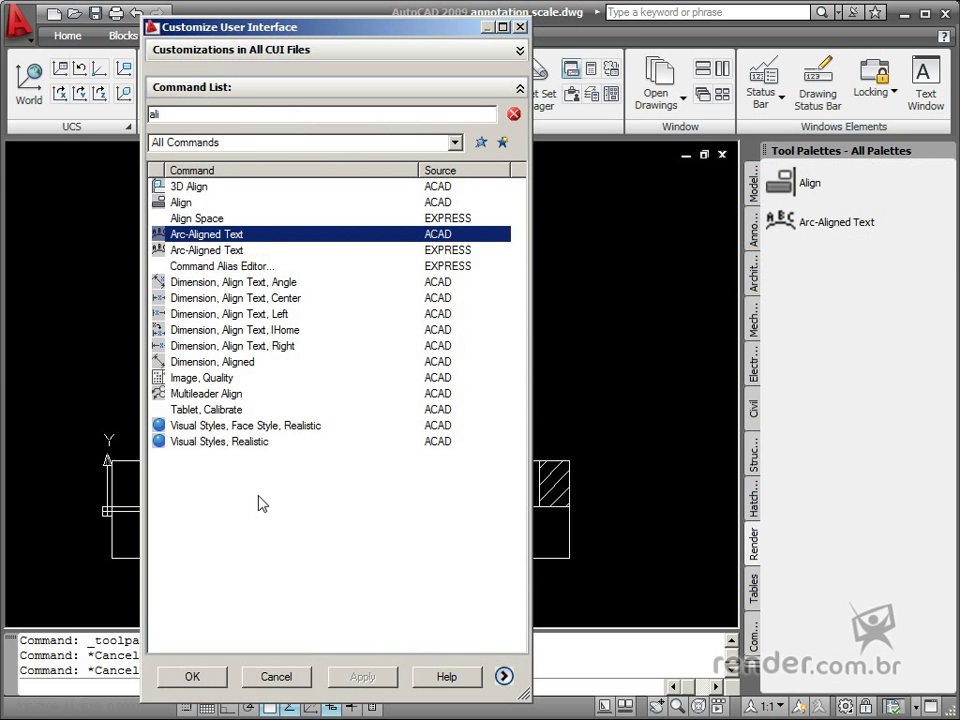
left_click_drag(198, 393, 836, 306)
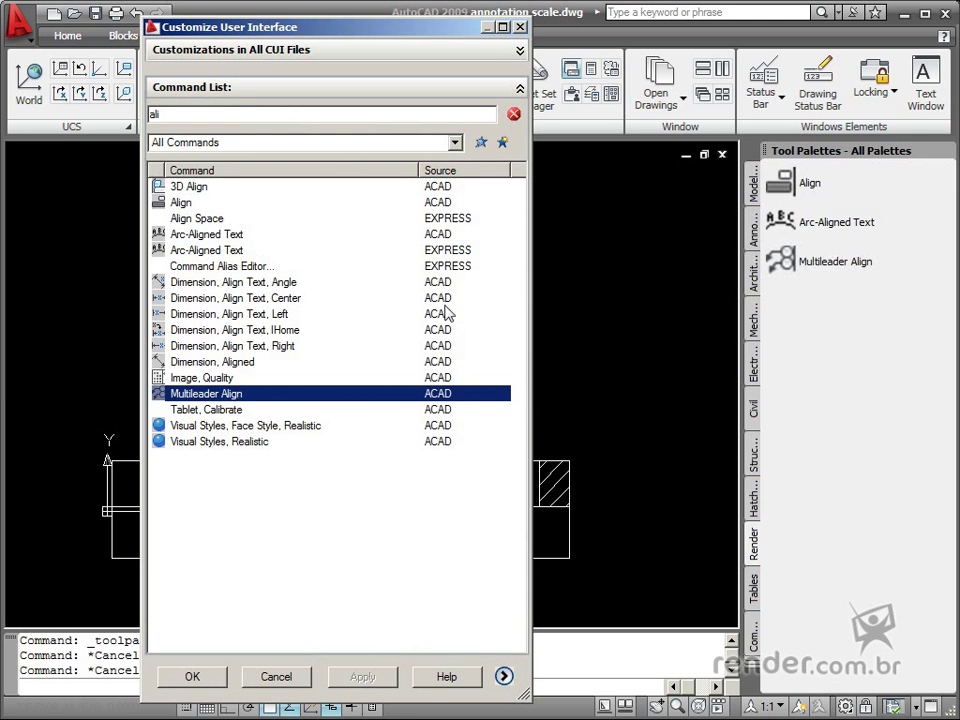
left_click_drag(174, 368, 879, 361)
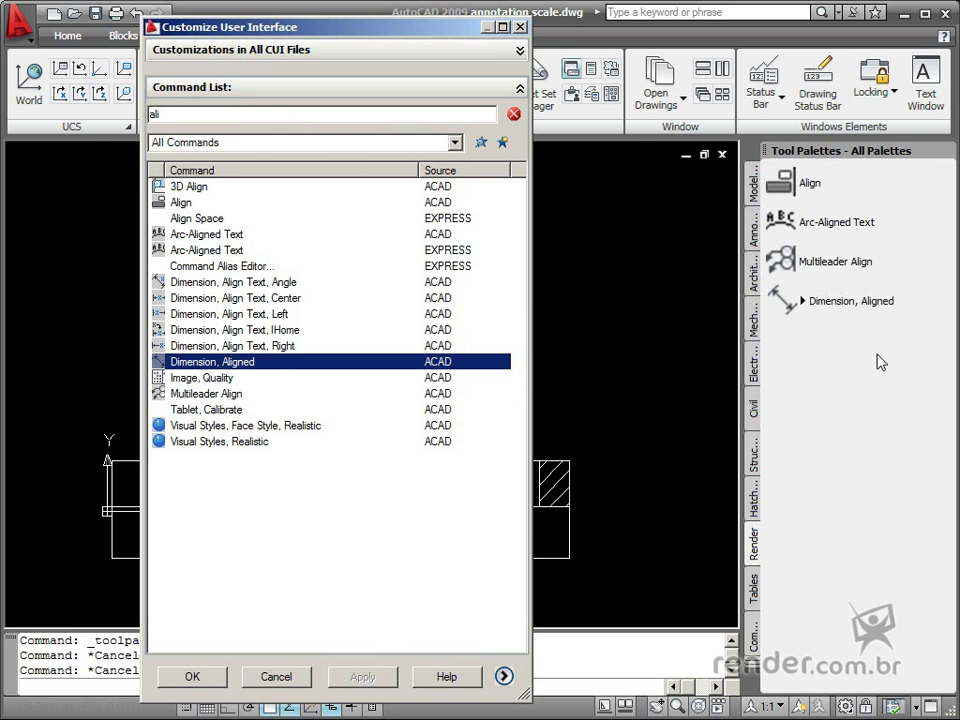
left_click(520, 27)
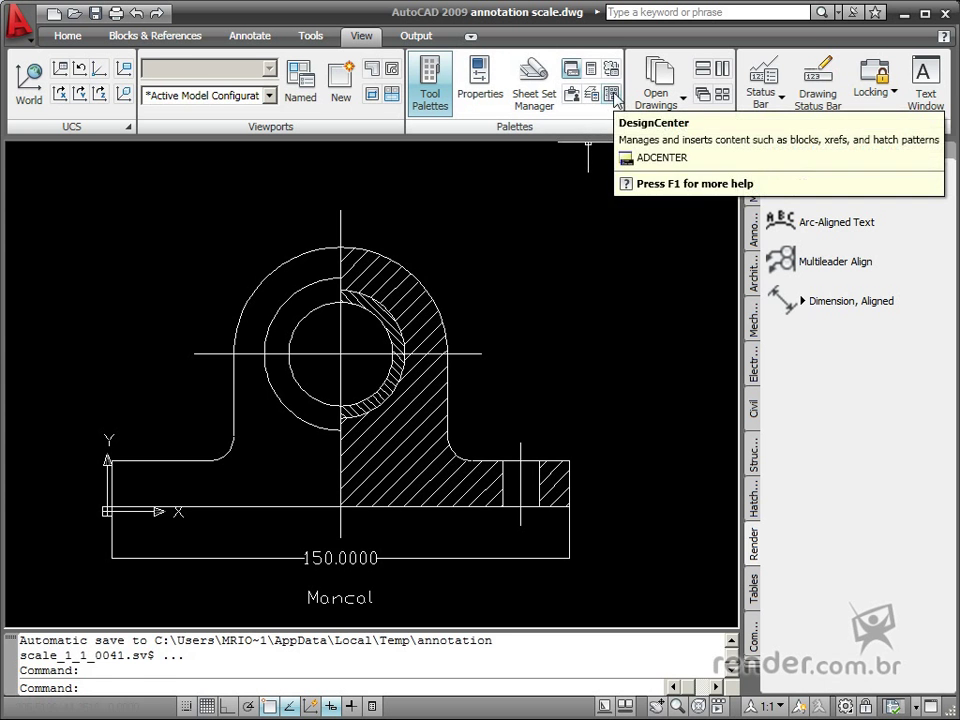
Open DesignCenter with Ctrl+2 and select the Blocks of Blocks and Tables - Metric.dwg
key("Escape")
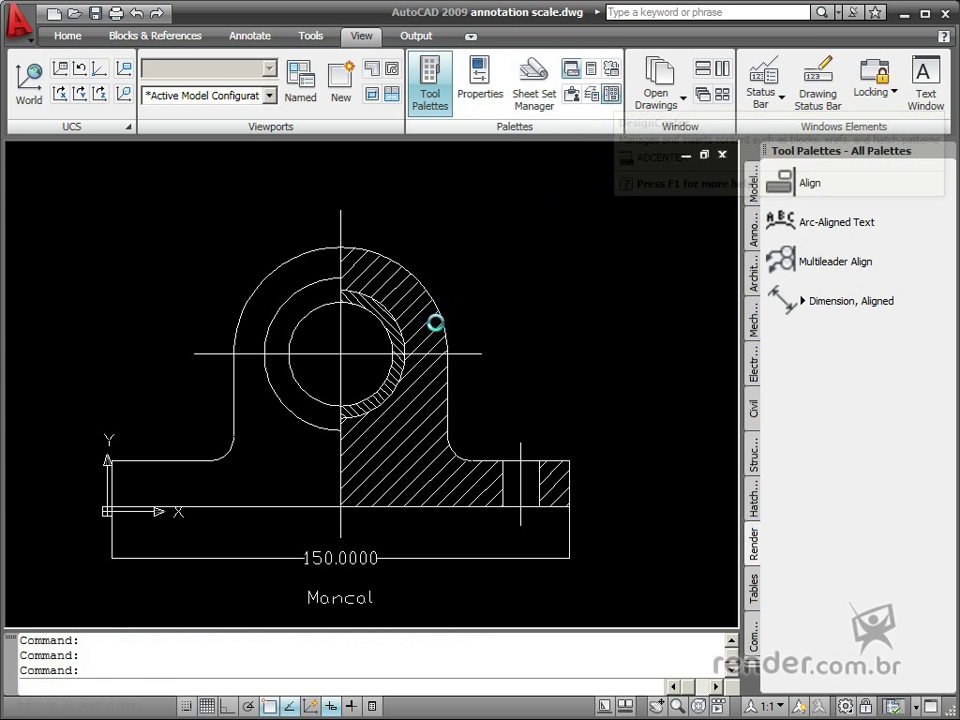
key("ctrl+2")
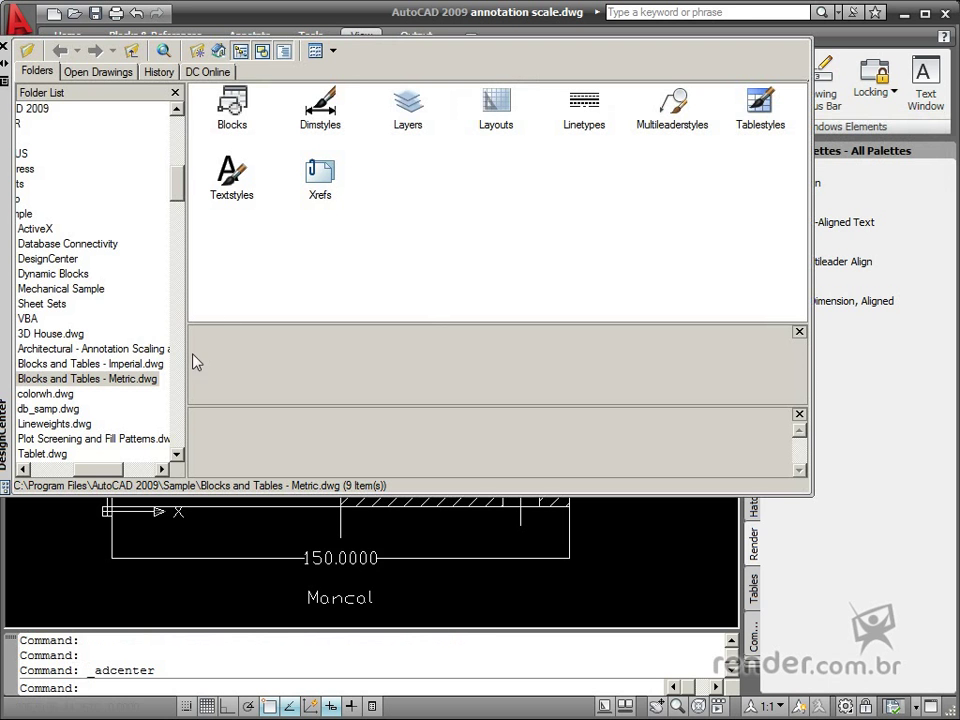
left_click(230, 112)
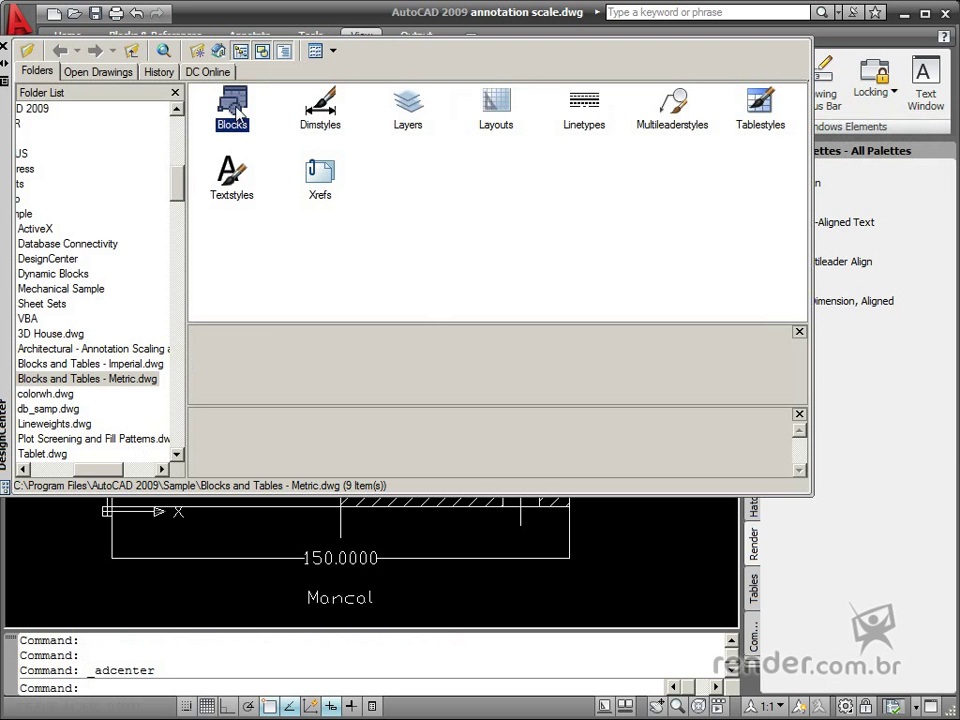
Create a tool palette from the Blocks and Tables - Metric blocks, check Render, then return to it
right_click(238, 113)
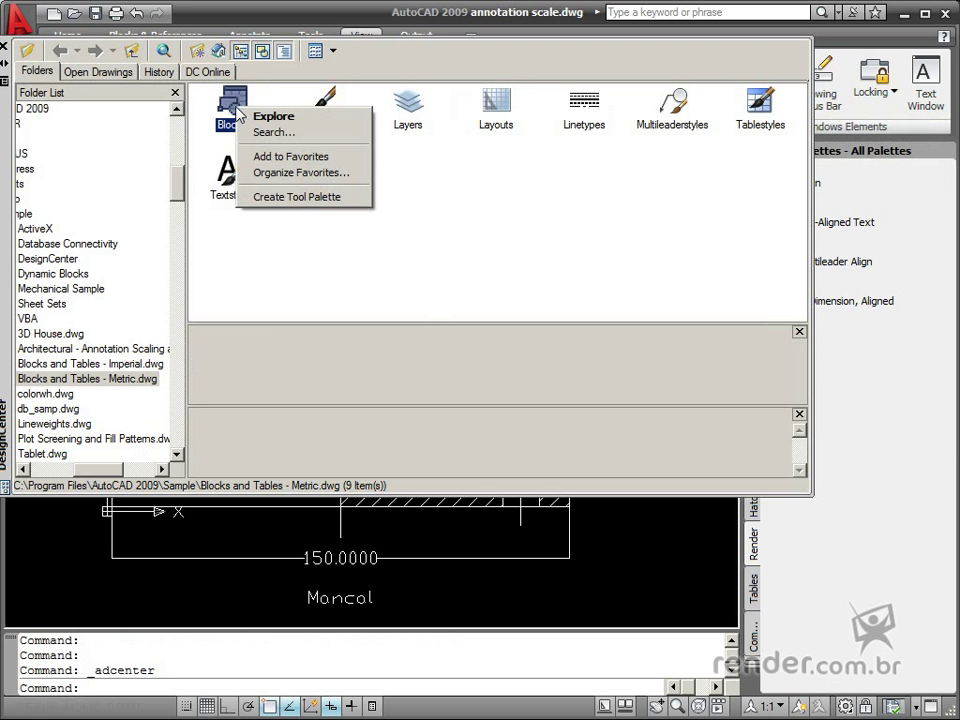
left_click(280, 198)
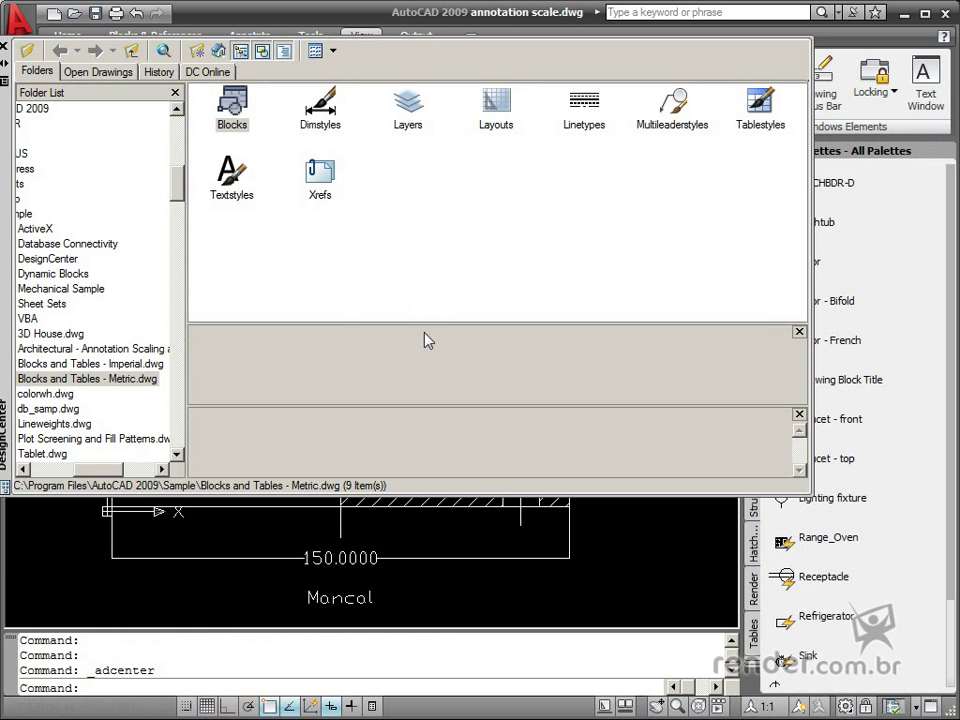
left_click(6, 44)
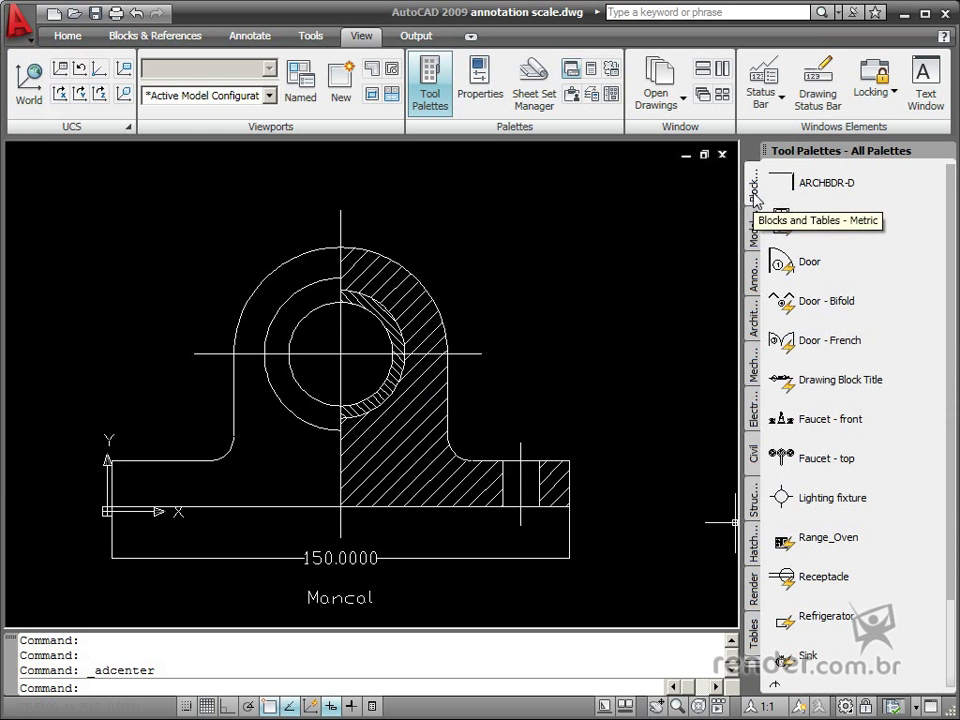
left_click(758, 590)
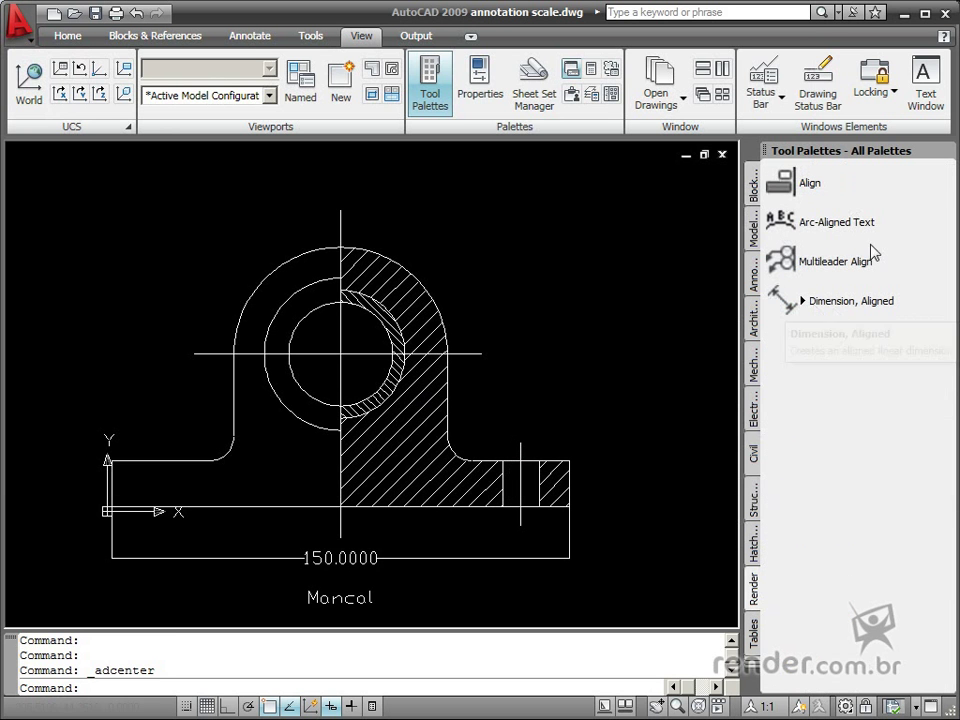
left_click(756, 186)
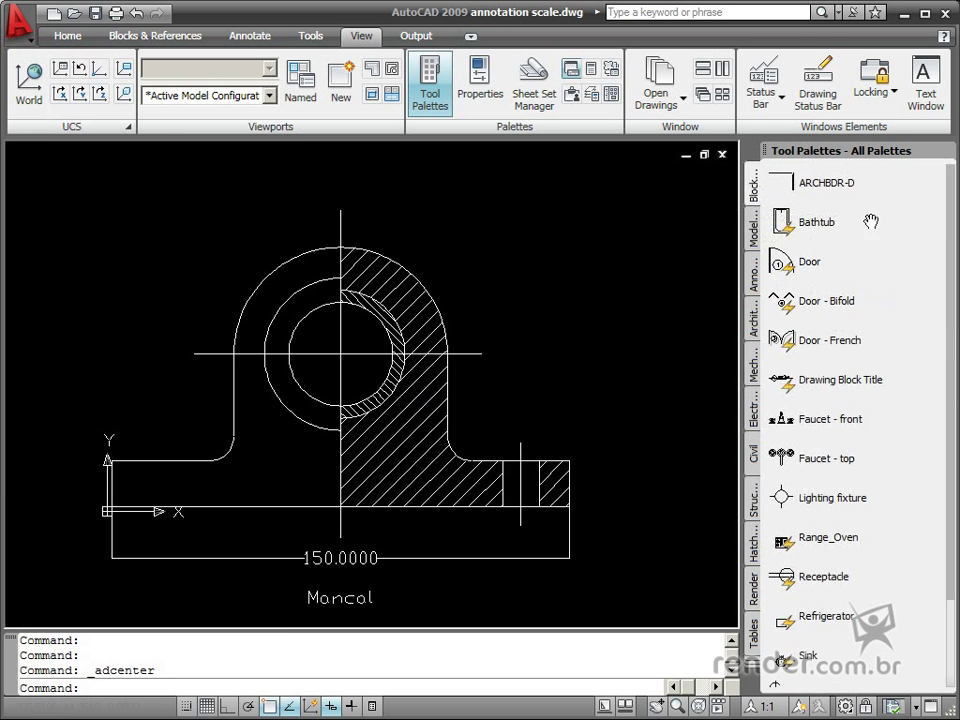
Add a New Palette from the palette tab menu and name it 'hachuras'
right_click(756, 458)
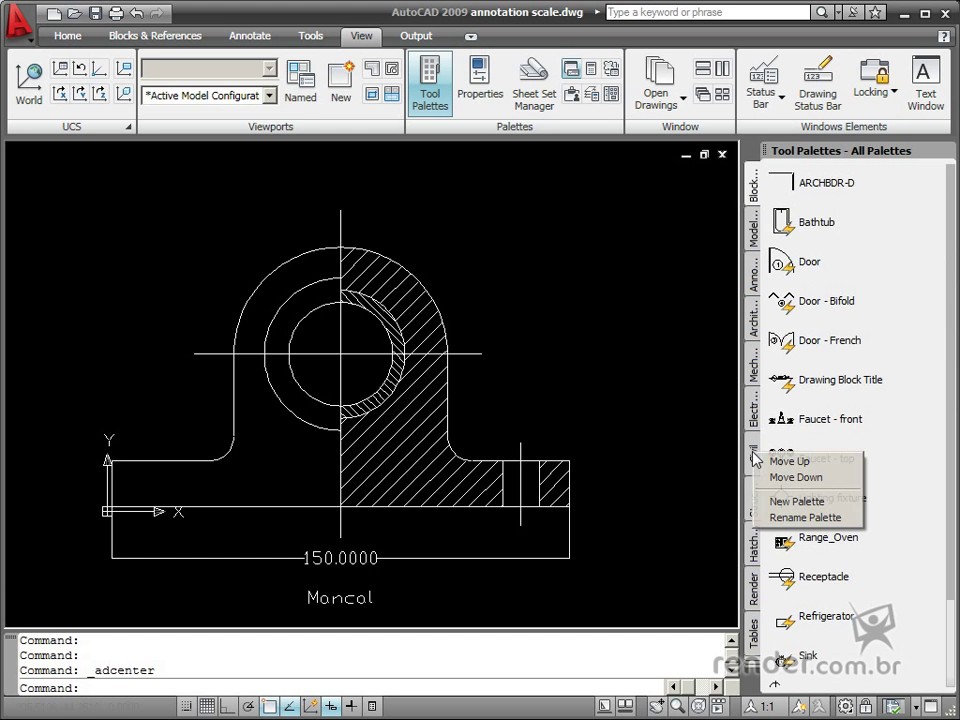
left_click(790, 503)
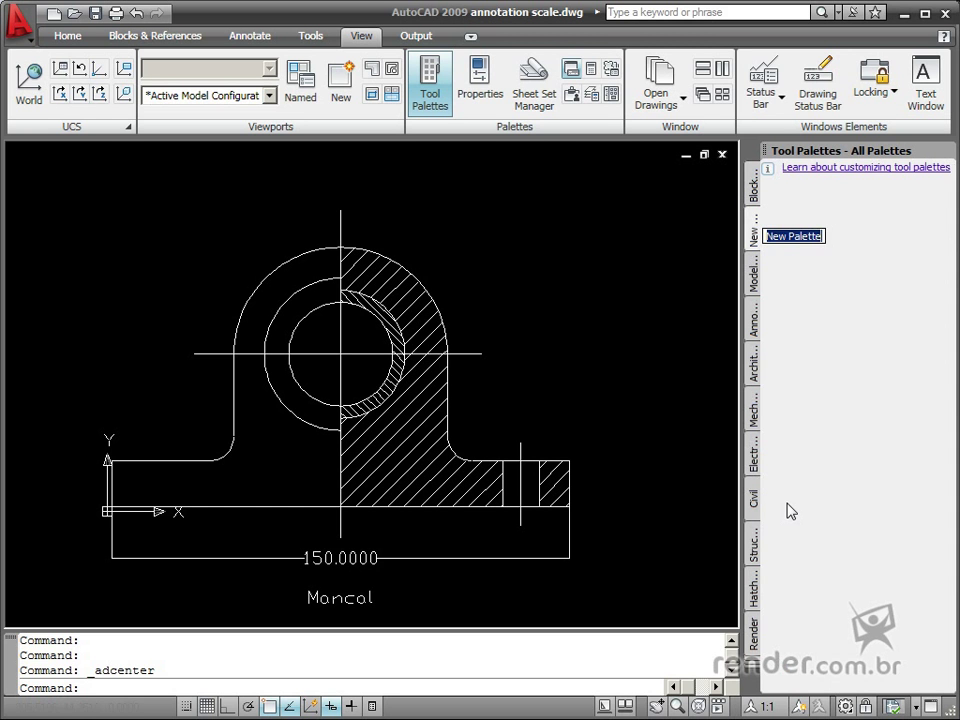
type("hachuras")
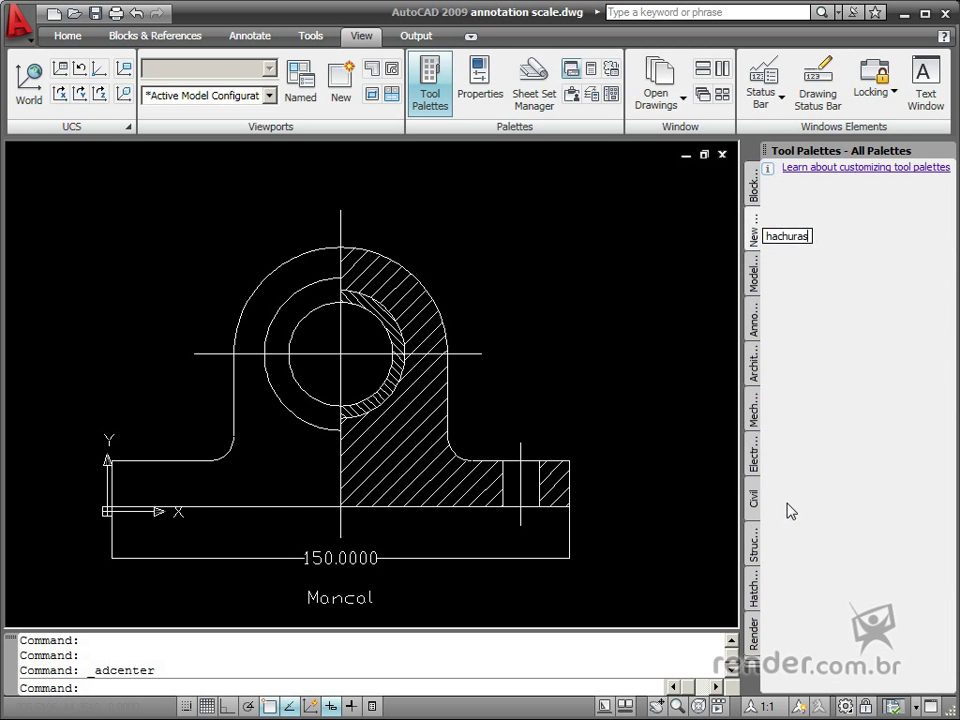
key("Return")
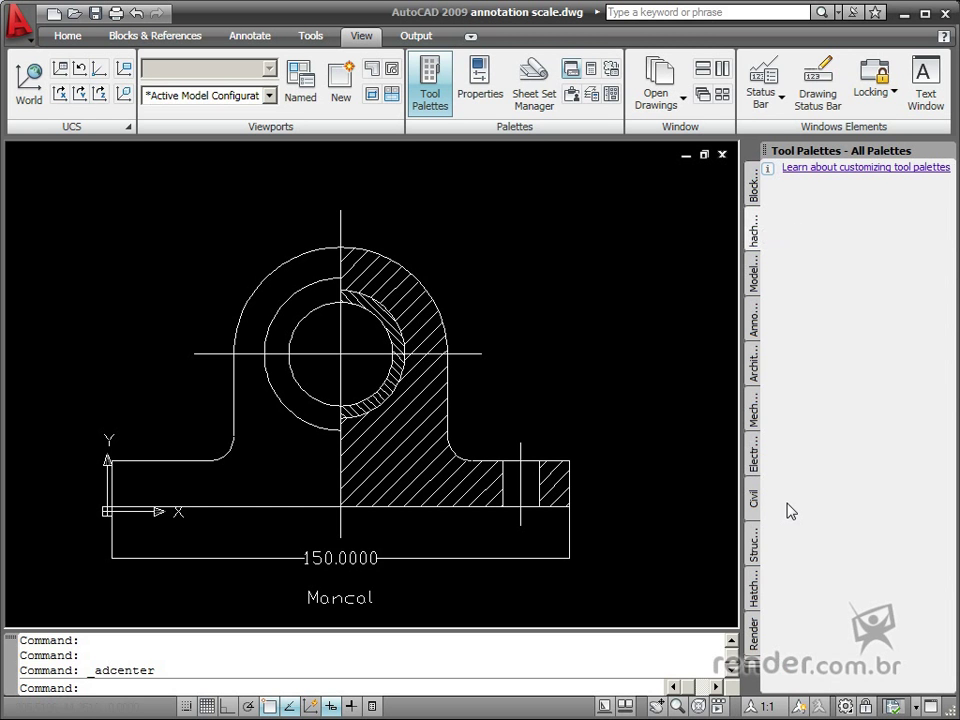
Drag the drawing's diagonal hatch onto hachuras, creating an ANSI31 hatch tool
left_click(435, 441)
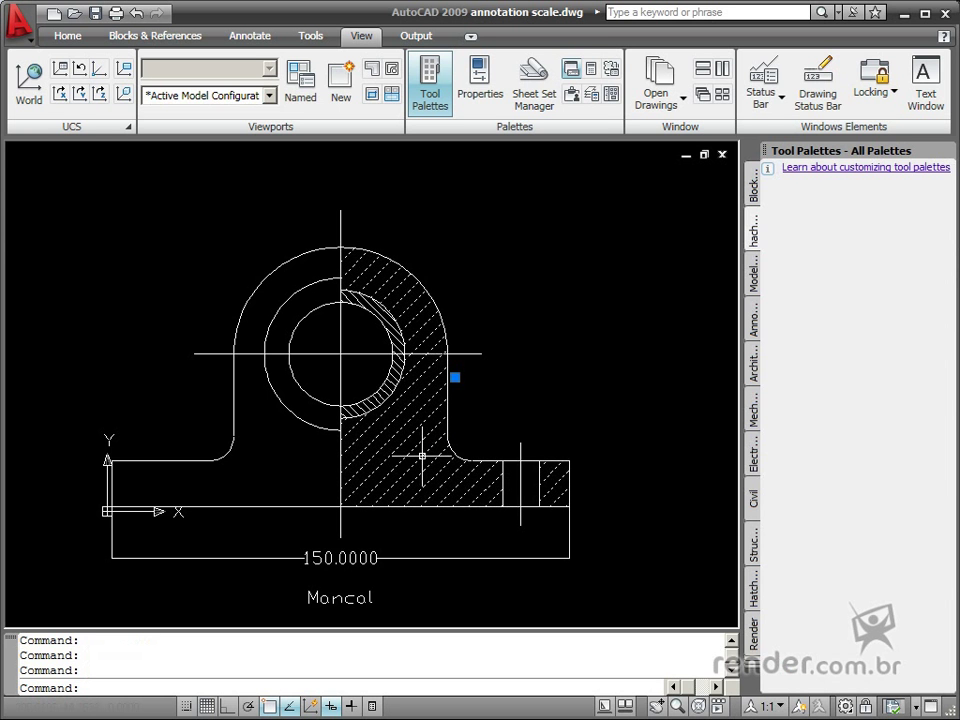
mouse_move(424, 454)
left_mouse_down()
mouse_move(765, 469)
mouse_move(848, 392)
mouse_move(846, 378)
left_mouse_up()
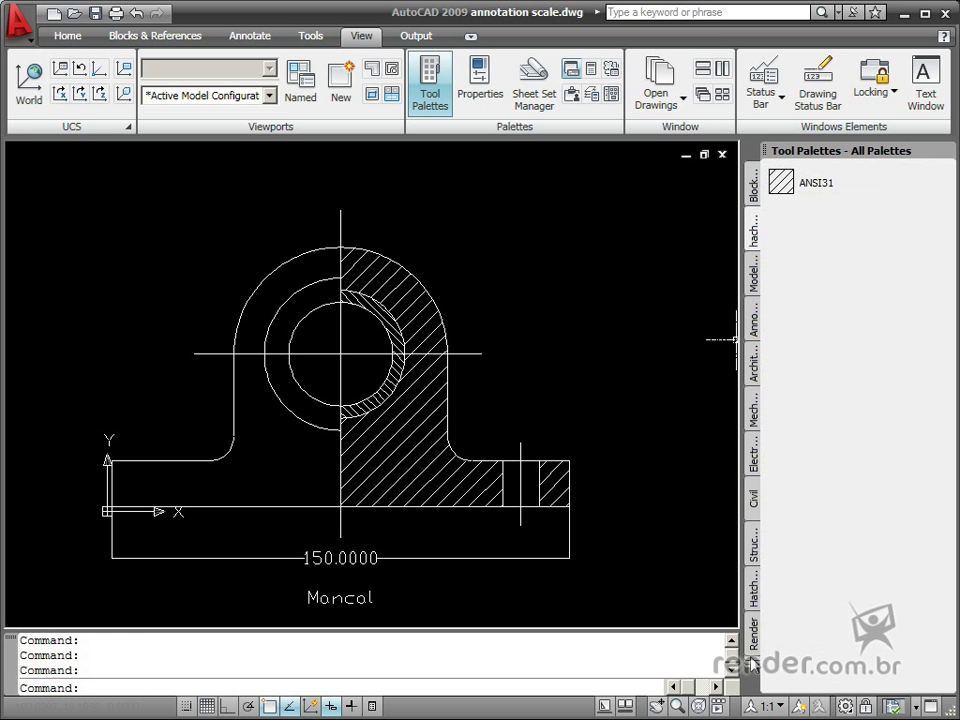
Open the Customize Palettes dialog from the Tool Palettes background menu
right_click(755, 416)
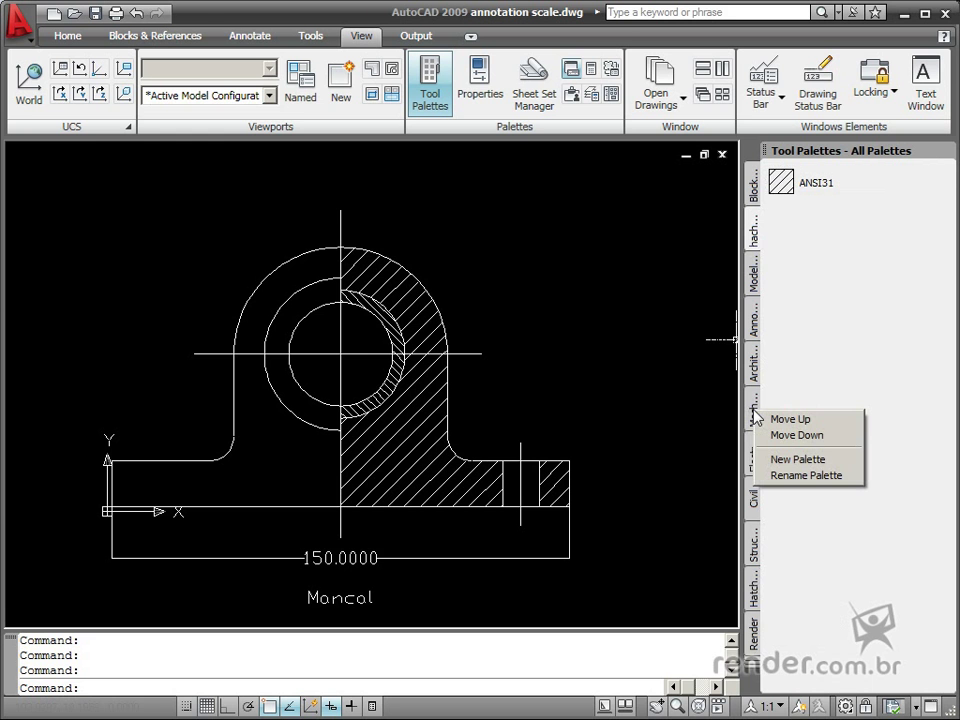
left_click(792, 318)
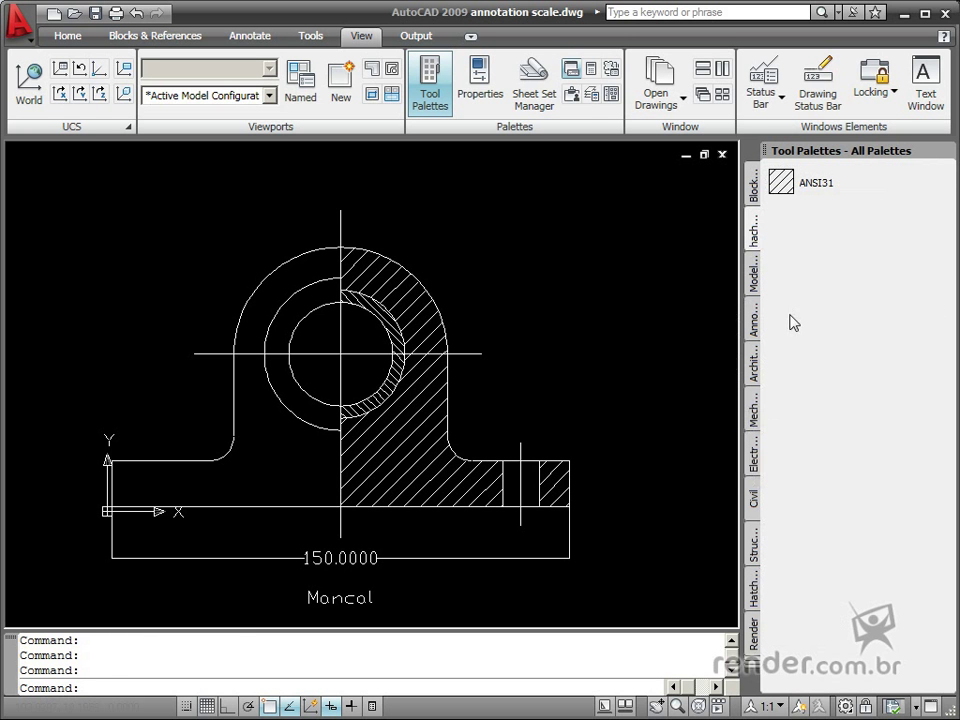
right_click(792, 318)
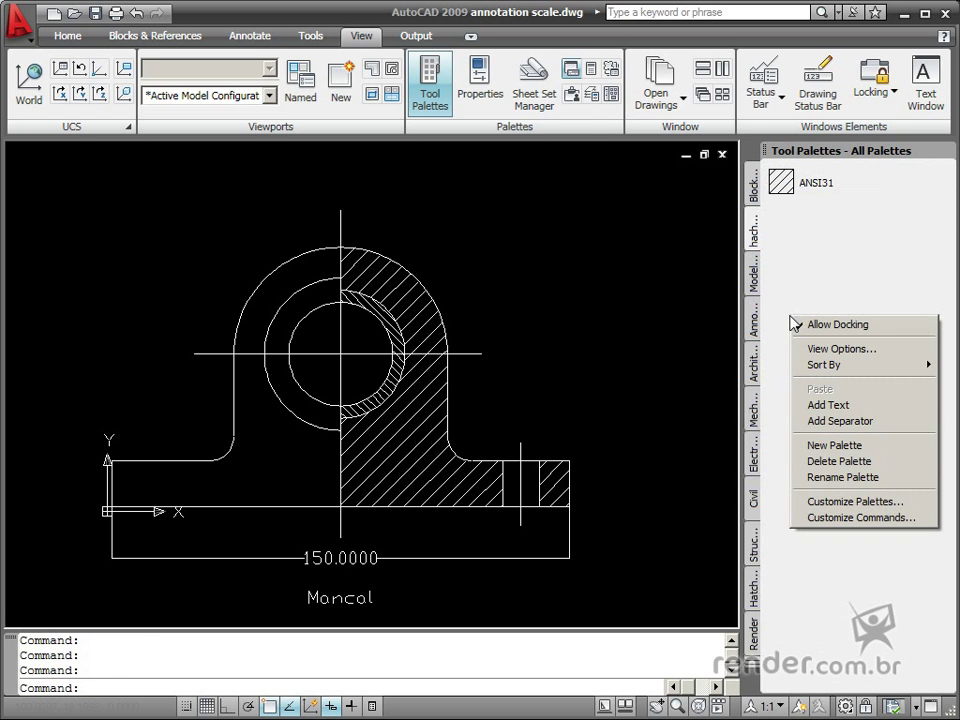
left_click(806, 502)
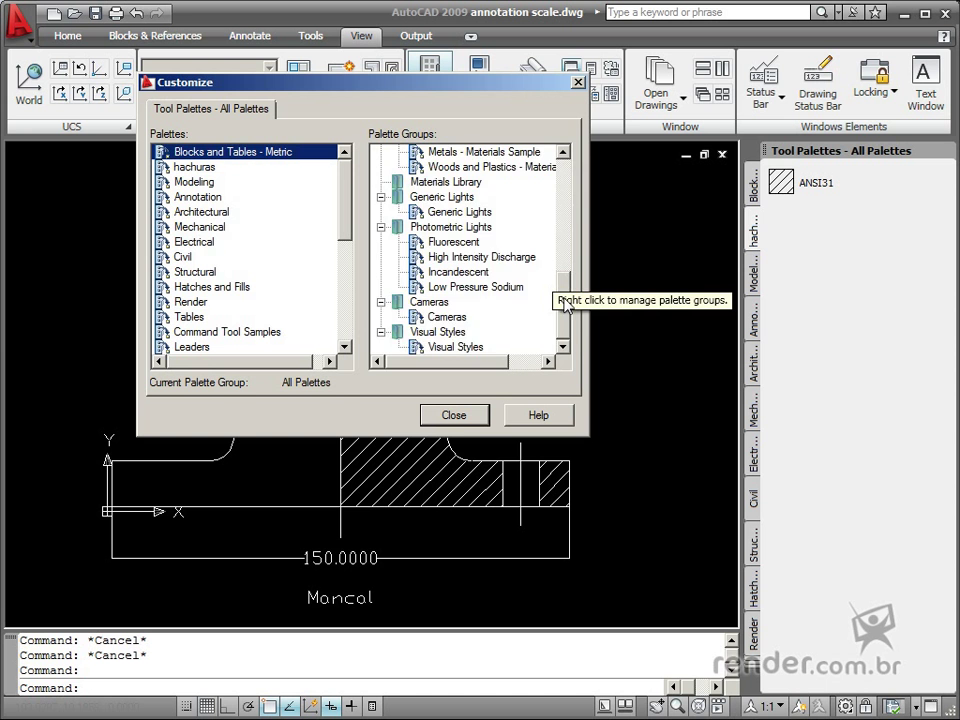
Add a New Group named 'Render' and drag it to the top of Palette Groups
left_click_drag(562, 300, 568, 196)
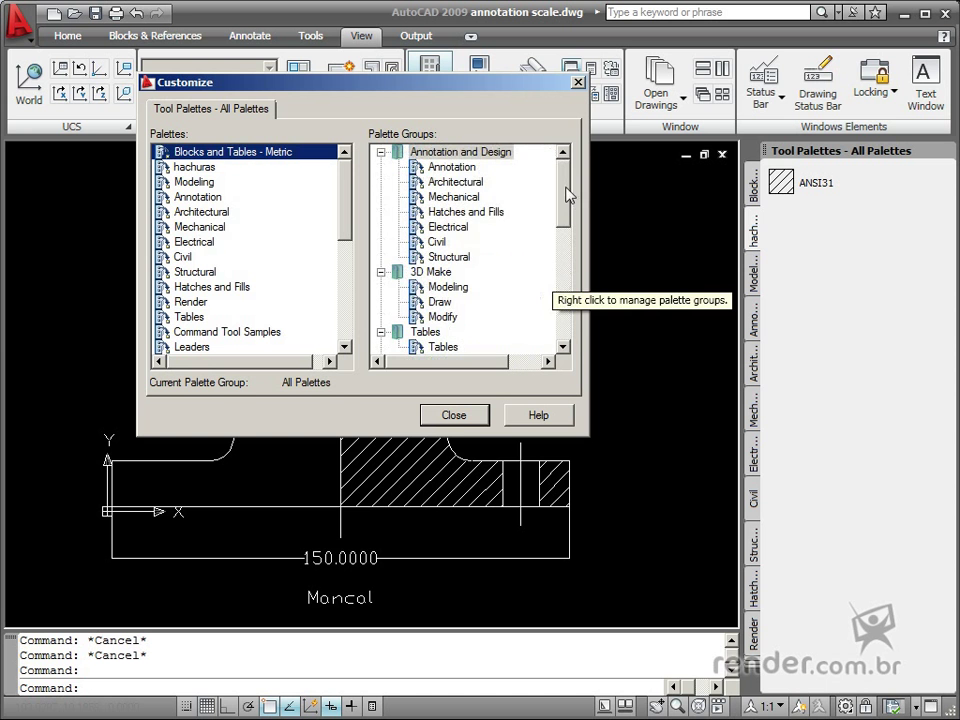
right_click(452, 156)
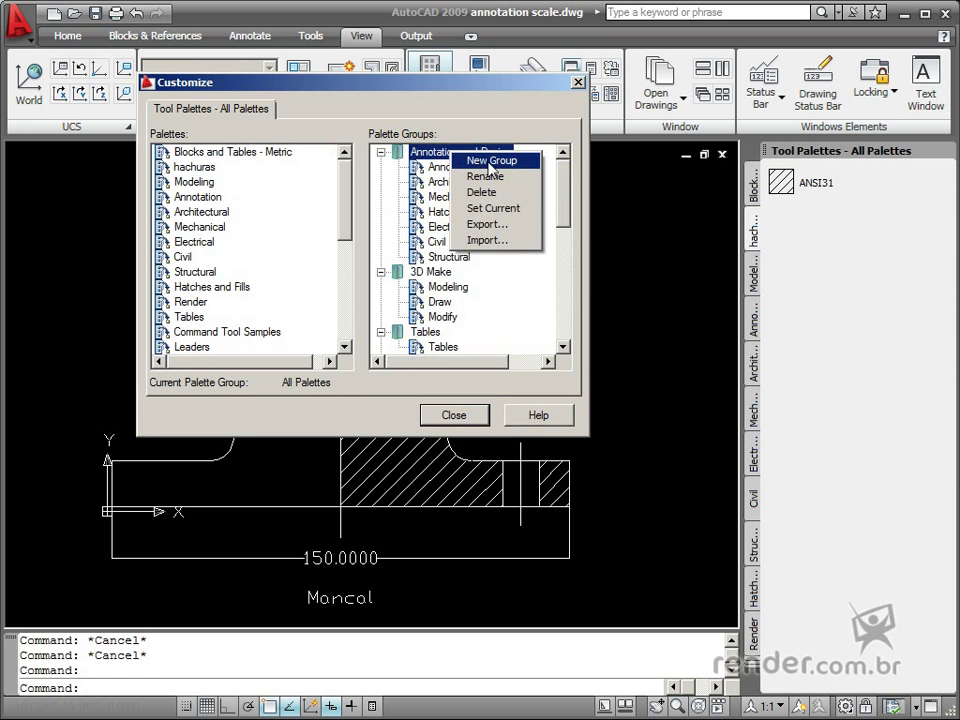
left_click(489, 162)
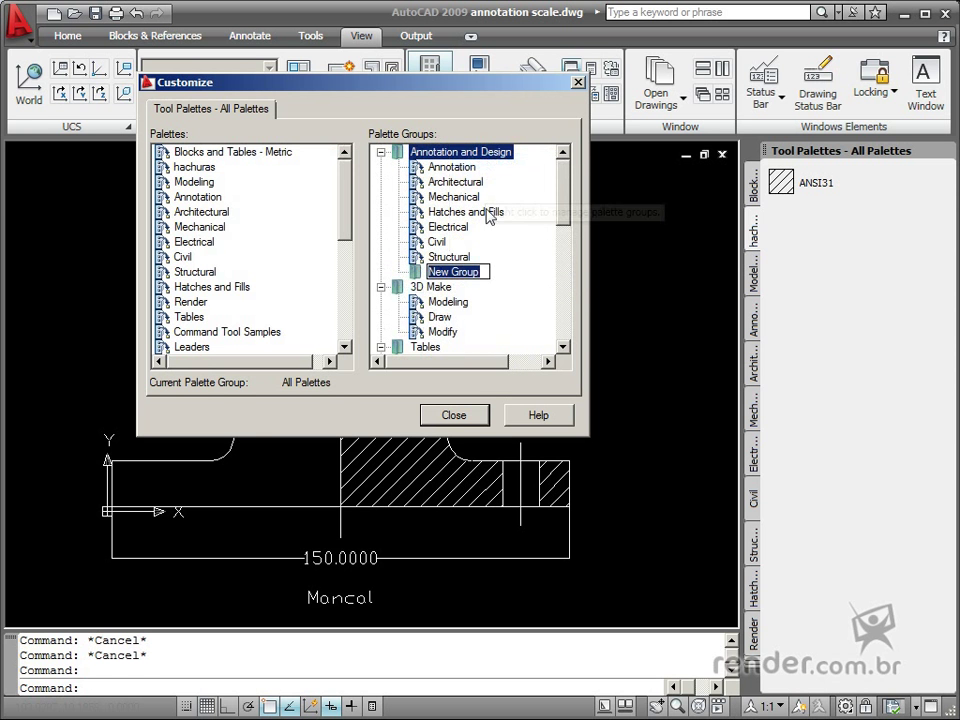
type("Render")
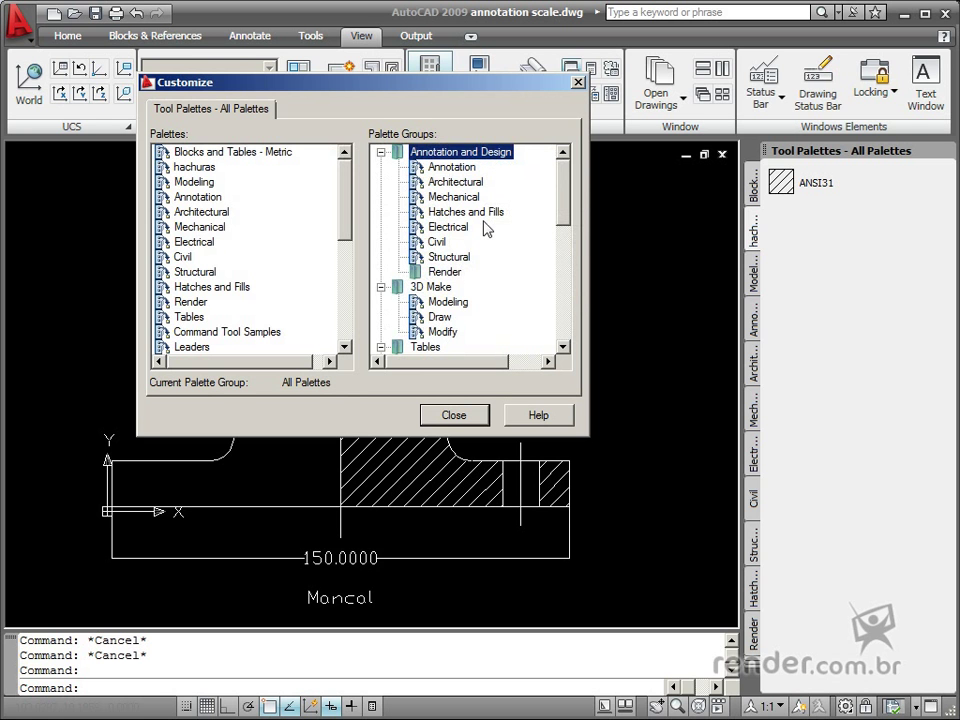
key("Return")
mouse_move(484, 229)
left_mouse_down()
mouse_move(436, 232)
mouse_move(431, 151)
left_mouse_up()
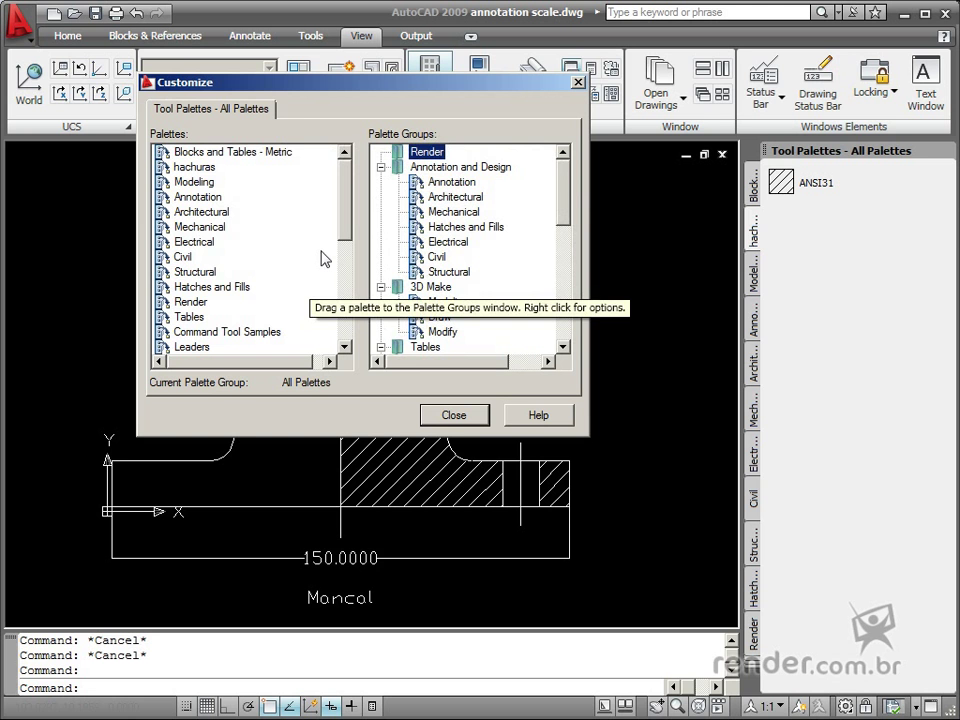
Drag Blocks and Tables - Metric, Render and hachuras into the Render group, then close Customize
left_click_drag(238, 153, 426, 161)
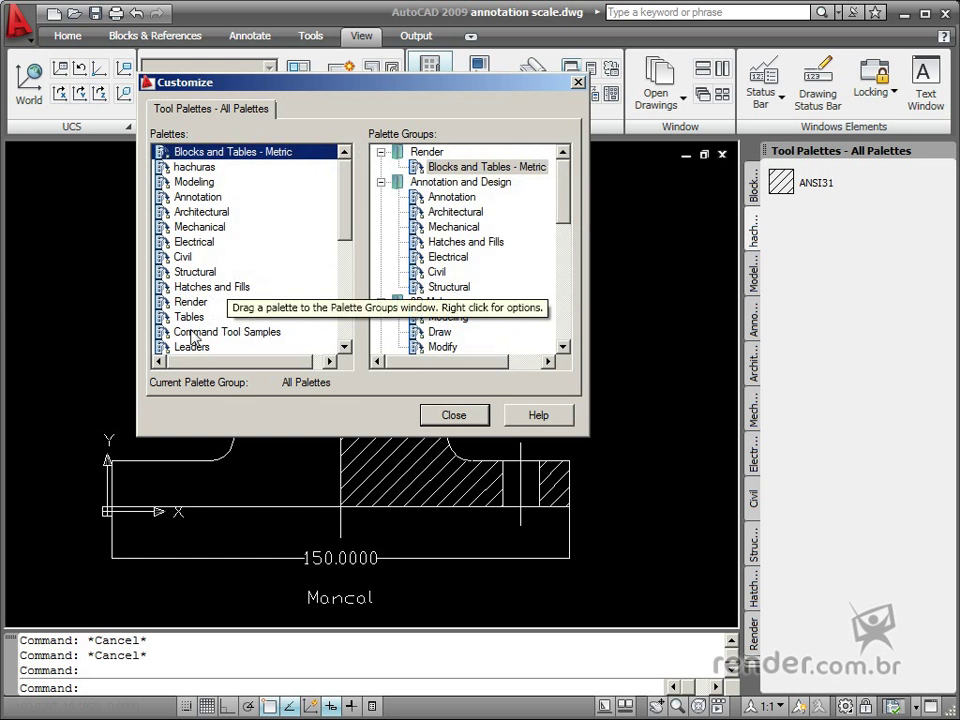
left_click_drag(190, 301, 430, 158)
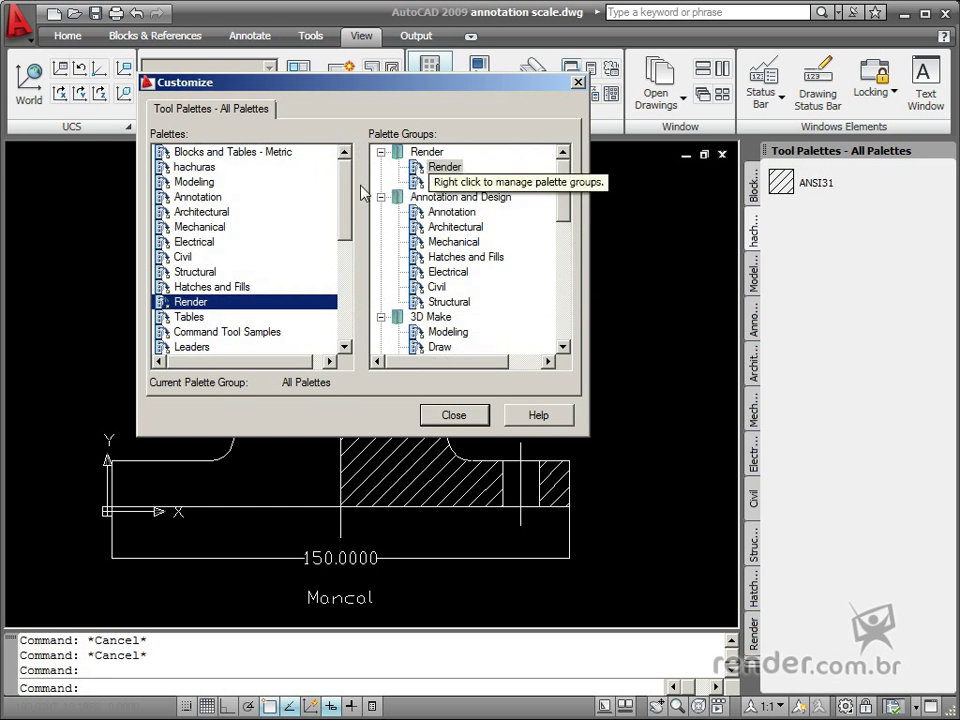
left_click_drag(226, 167, 433, 158)
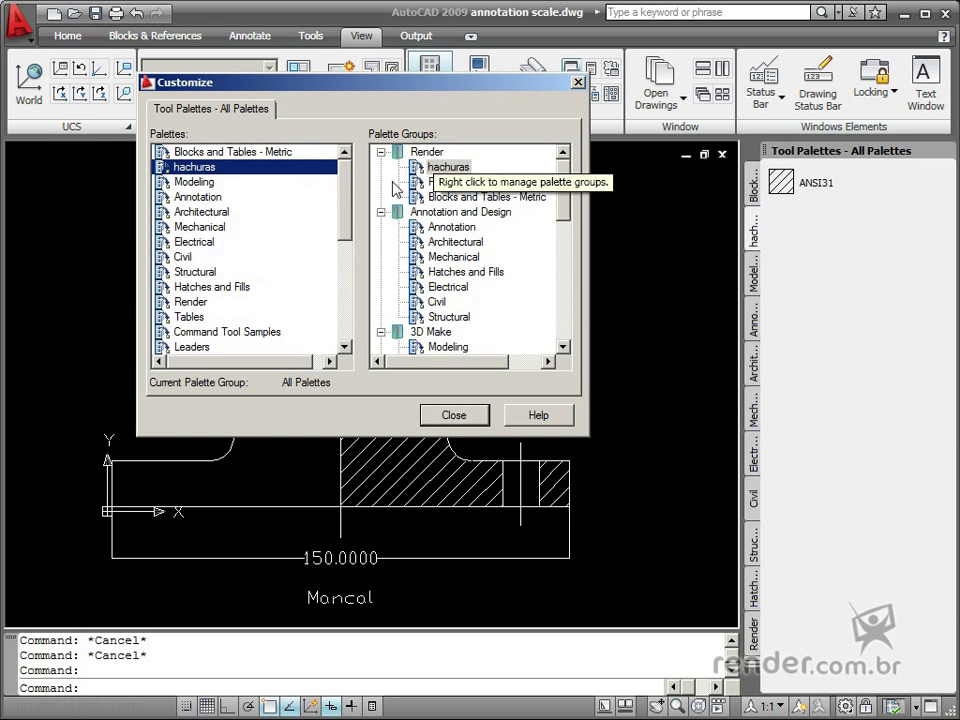
left_click(454, 414)
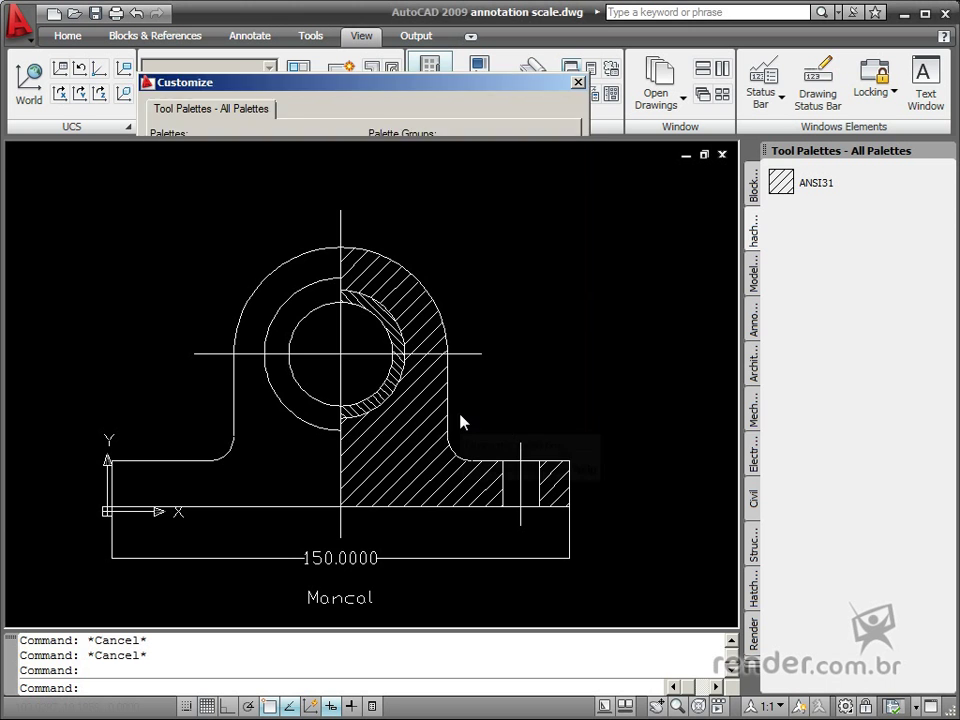
Switch Tool Palettes to the Render group and check its hachuras, Render and Blocks and Tables palettes
right_click(851, 162)
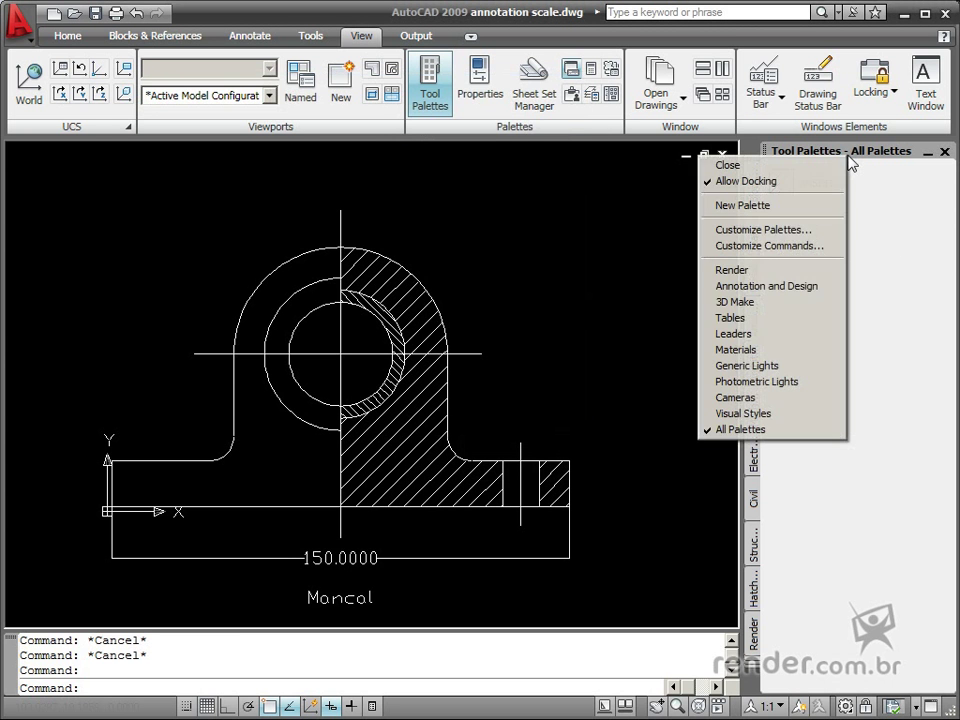
left_click(733, 271)
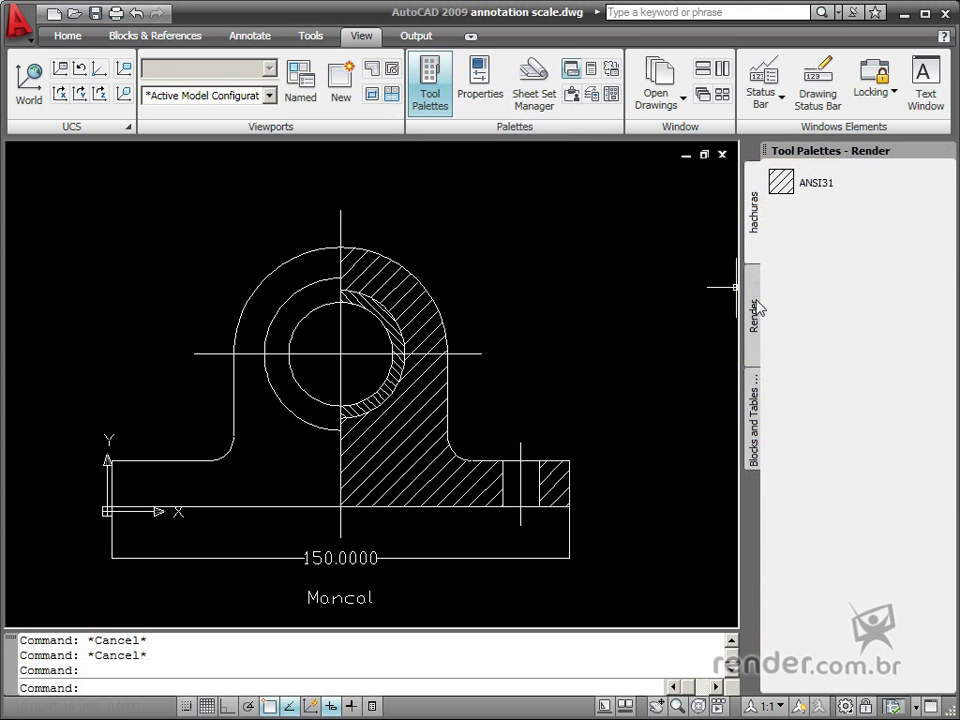
left_click(755, 312)
left_click(754, 405)
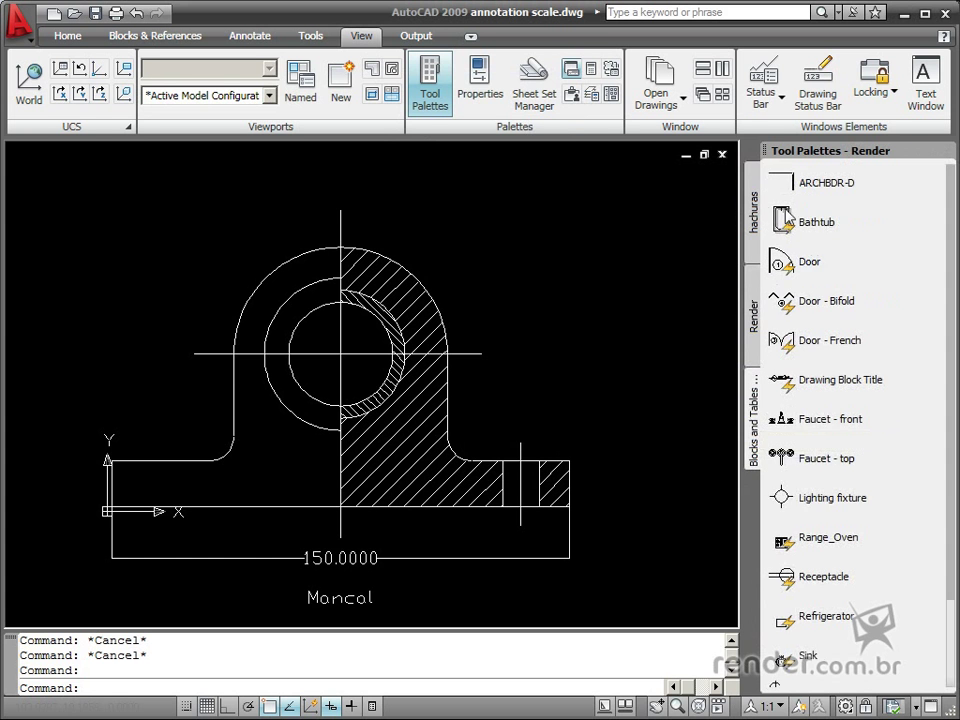
left_click(755, 218)
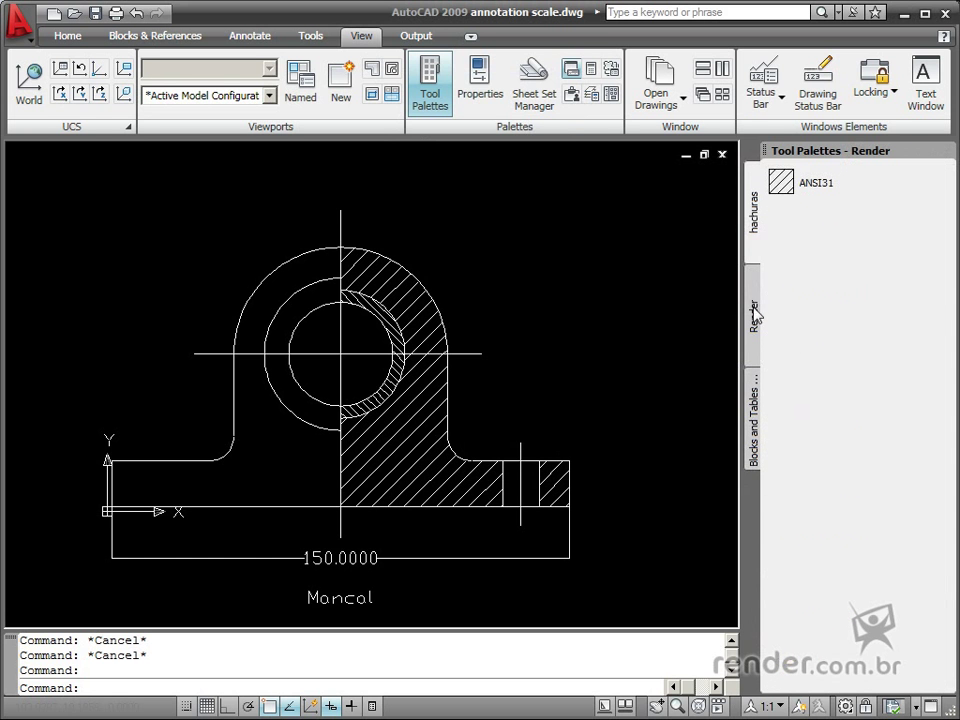
left_click(754, 318)
left_click(756, 425)
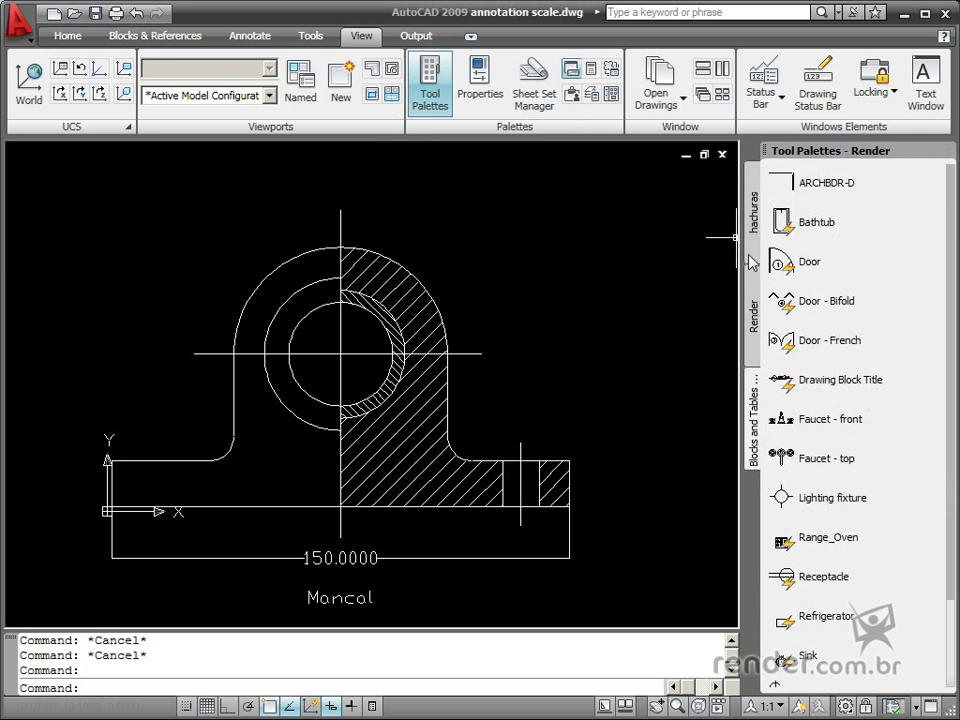
right_click(824, 154)
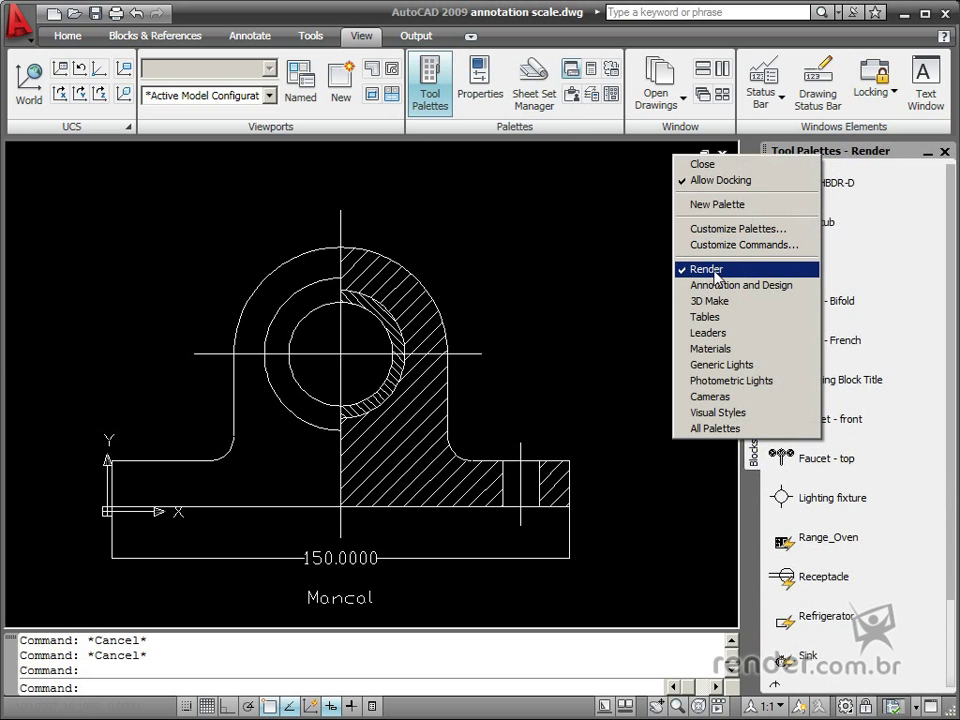
left_click(862, 160)
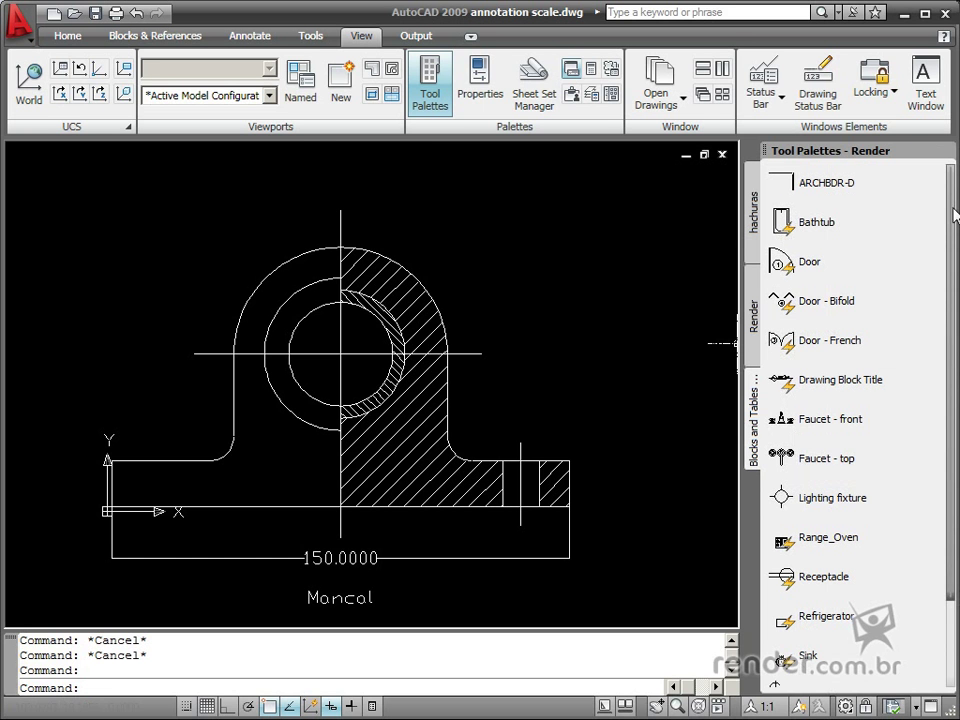
left_click_drag(952, 215, 950, 310)
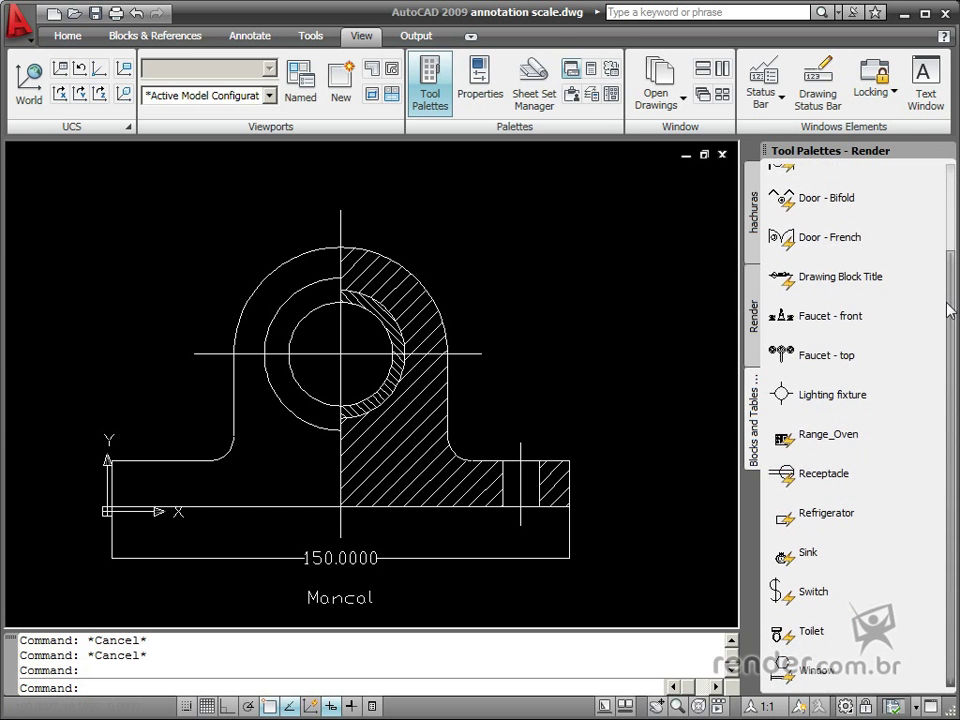